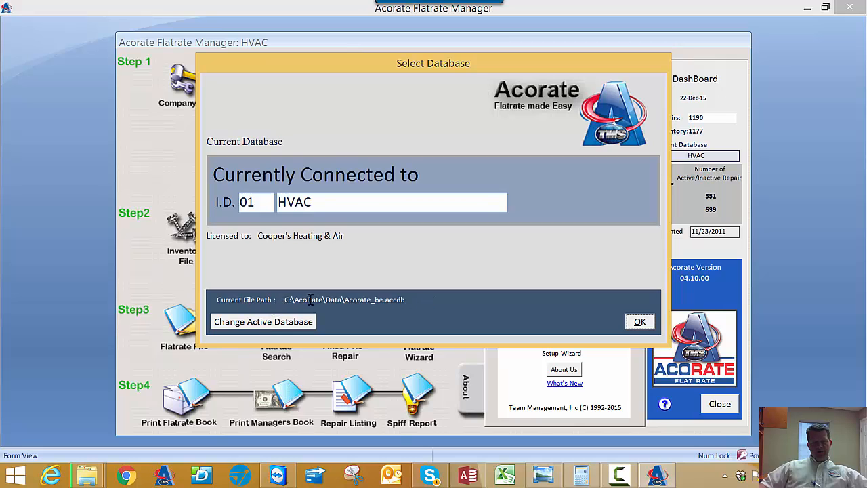
Accept the HVAC database and open the Flatrate File.
{"action": "left_click", "coordinate": [640, 321]}
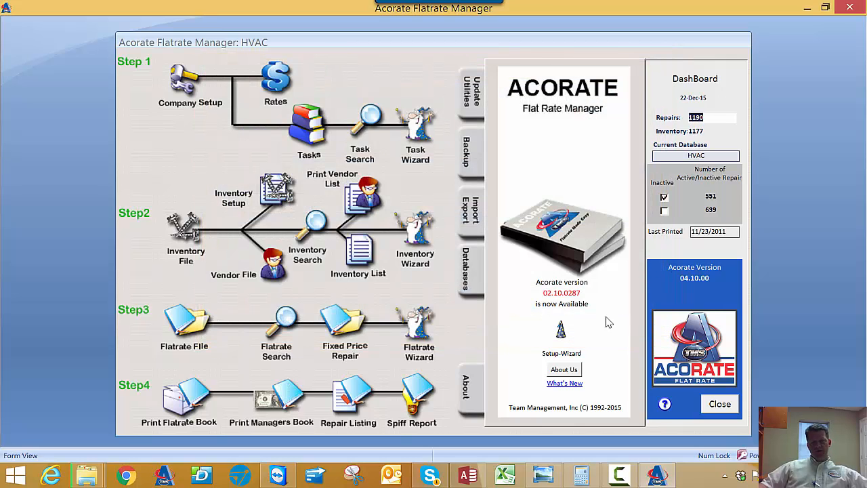
{"action": "left_click", "coordinate": [181, 325]}
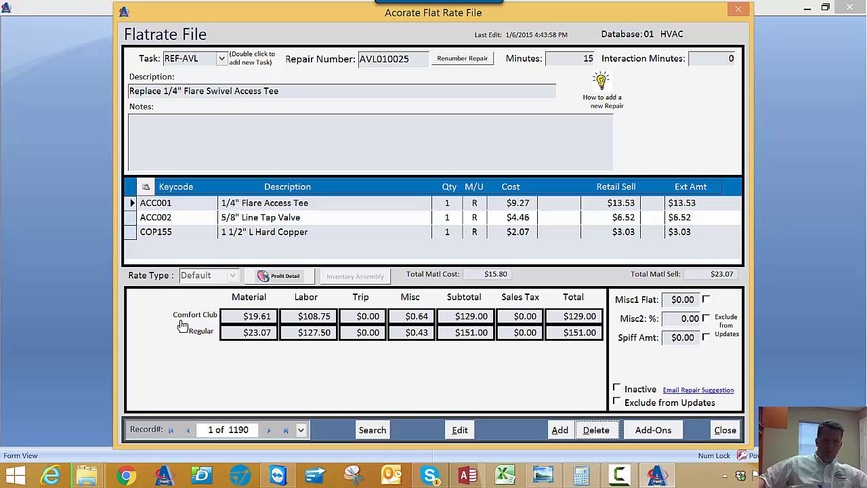
{"action": "left_click", "coordinate": [619, 475]}
{"action": "left_click", "coordinate": [477, 326]}
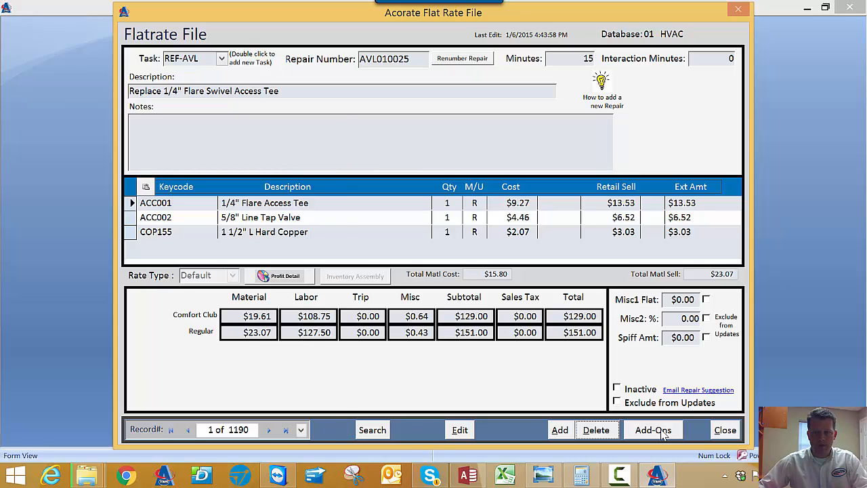
Add a new flat-rate repair record and assign it to the CAP-RUN (Run Capacitors) task.
{"action": "left_click", "coordinate": [560, 430]}
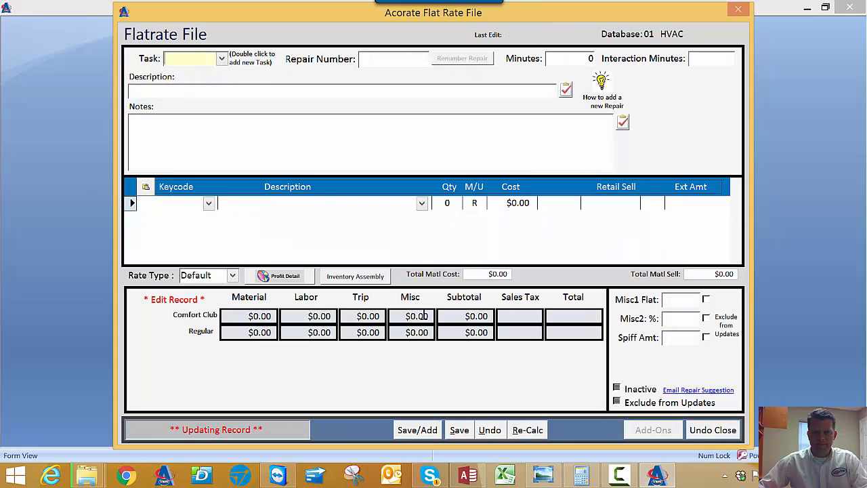
{"action": "left_click", "coordinate": [222, 59]}
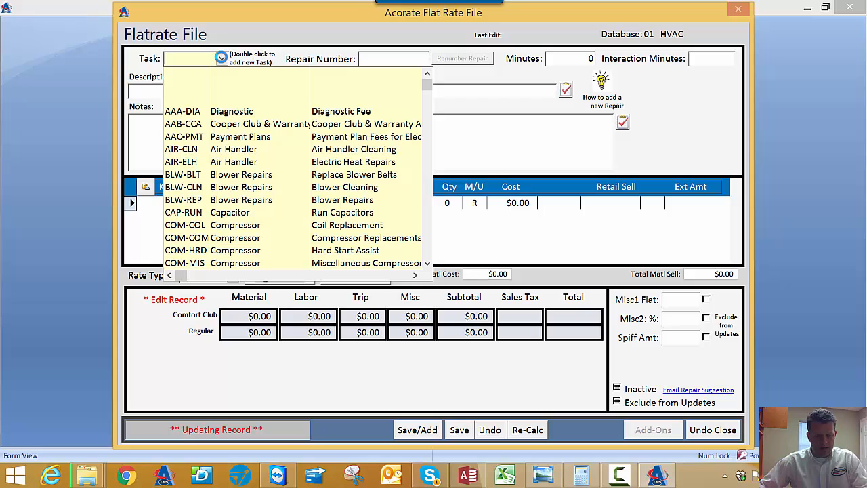
{"action": "type", "text": "ru"}
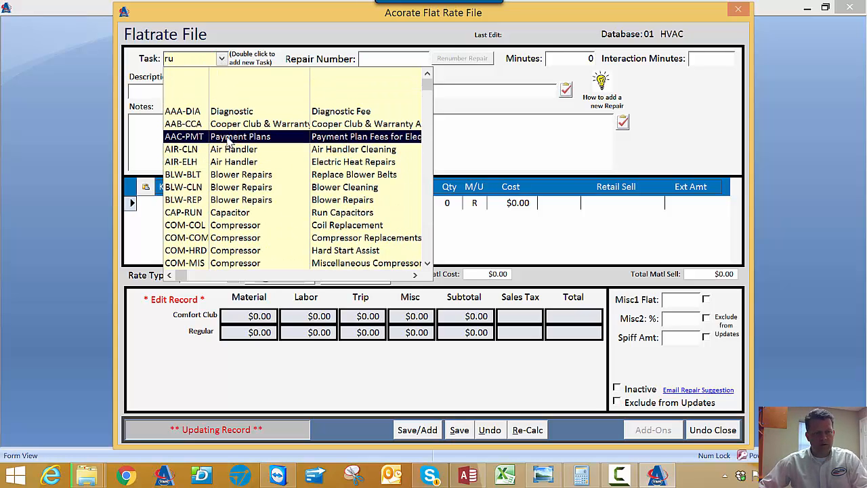
{"action": "key", "text": "BackSpace"}
{"action": "key", "text": "BackSpace"}
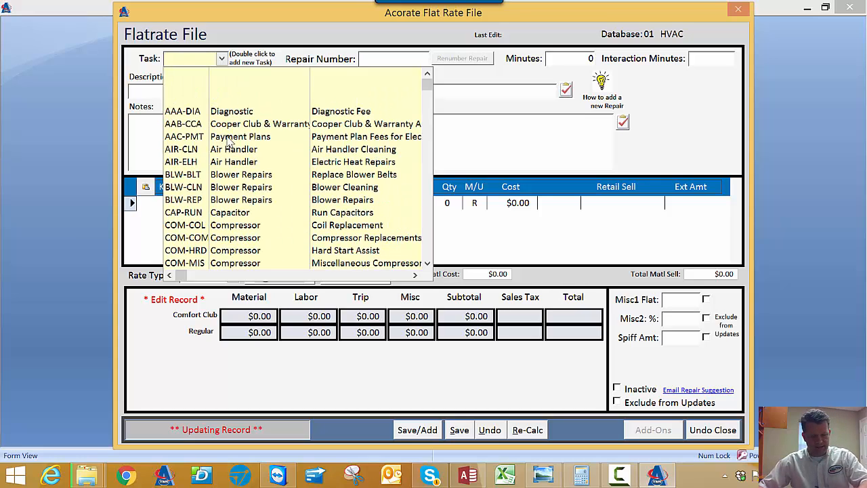
{"action": "type", "text": "cap-RUN"}
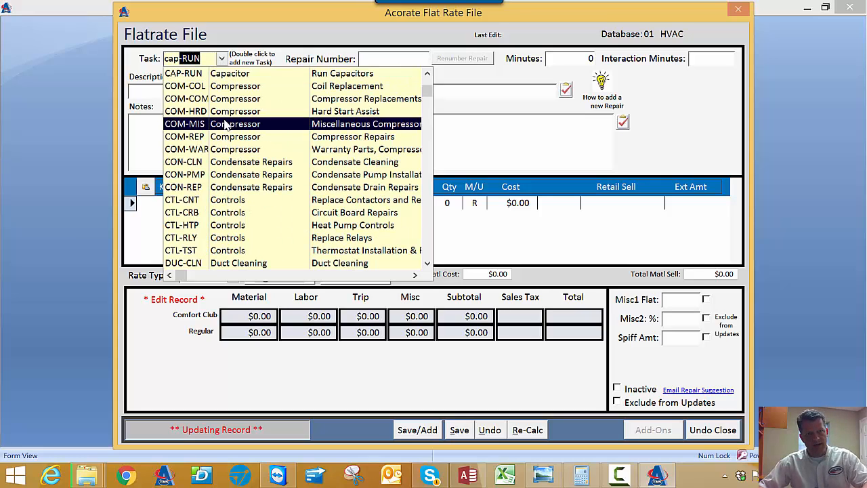
{"action": "left_click", "coordinate": [230, 74]}
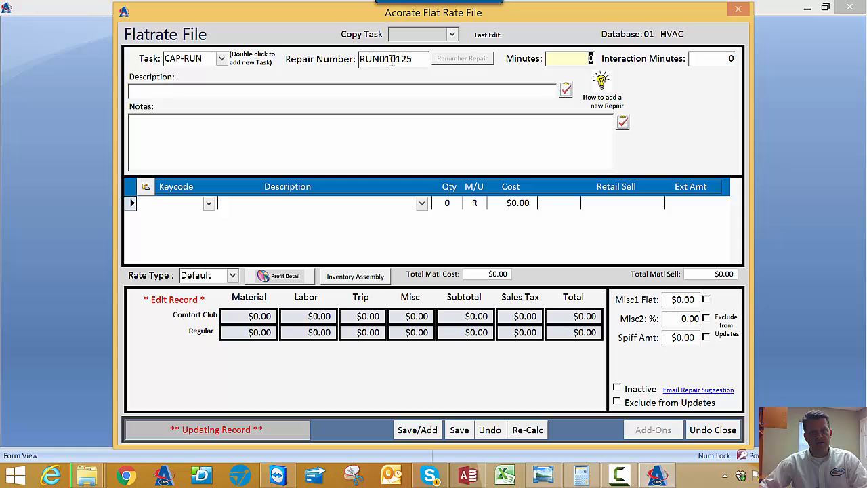
Copy only the task details, without material, from repair RUN010105 (Install SPP-6 Hard Start Kit) into the new record.
{"action": "left_click", "coordinate": [451, 35]}
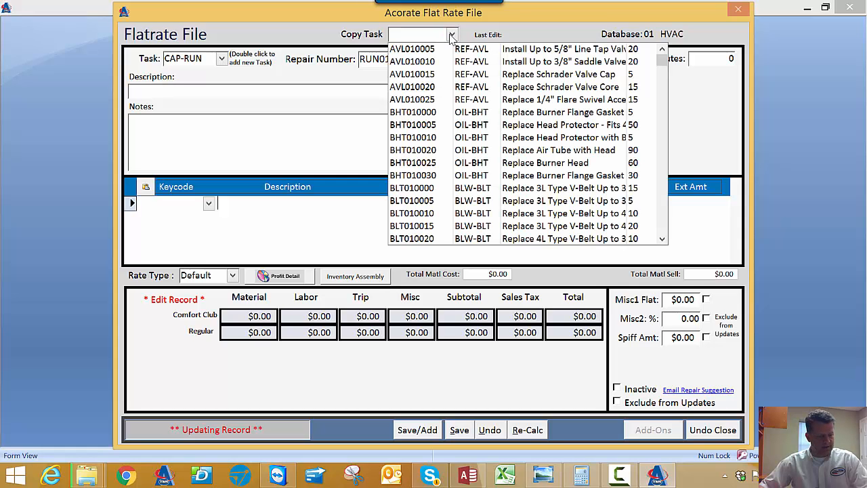
{"action": "type", "text": "run010000"}
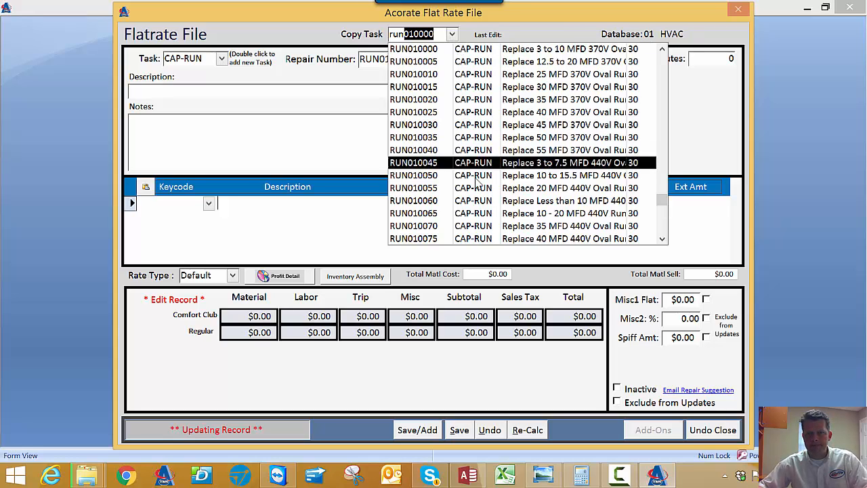
{"action": "scroll", "coordinate": [482, 186], "scroll_direction": "down", "scroll_amount": 3}
{"action": "scroll", "coordinate": [484, 193], "scroll_direction": "down", "scroll_amount": 1}
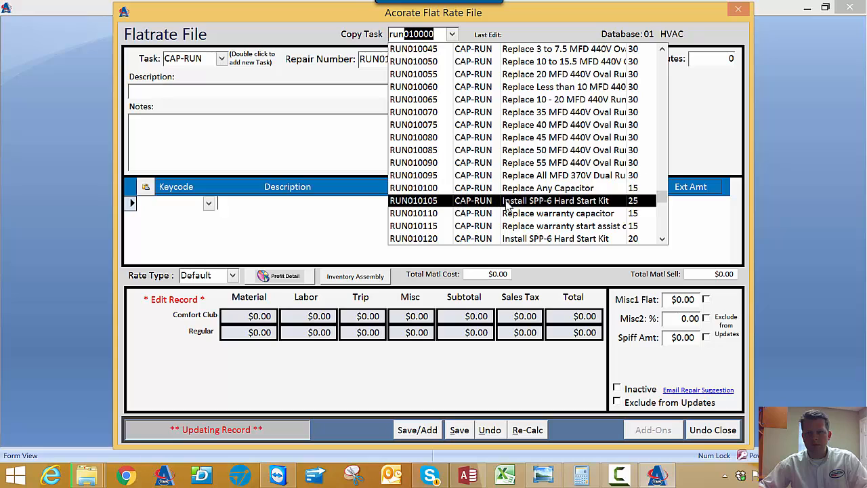
{"action": "left_click", "coordinate": [504, 200]}
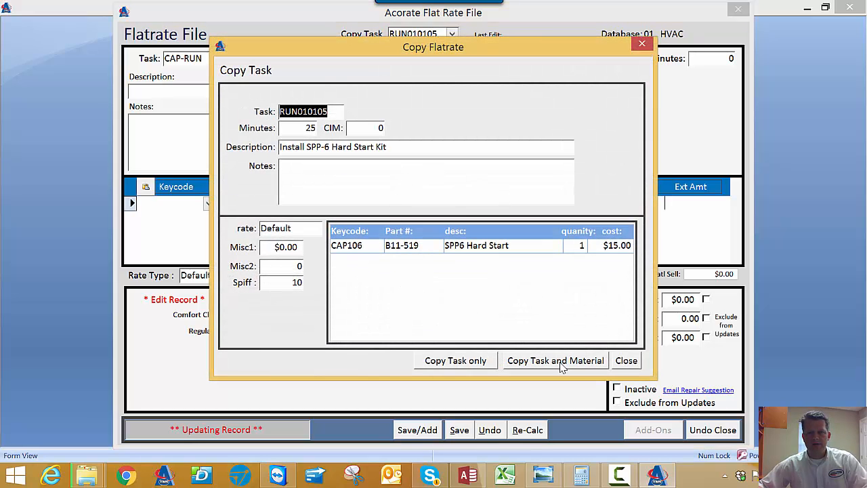
{"action": "left_click", "coordinate": [479, 363]}
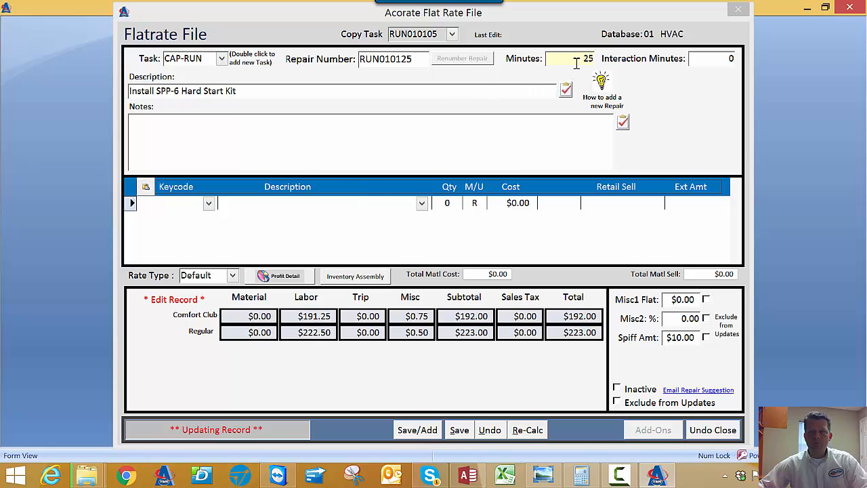
Set the repair's minutes to 20 and its description to "1-3 Tony Start Assist Kit (Compressor Saver)".
{"action": "left_click_drag", "start_coordinate": [576, 62], "coordinate": [637, 54]}
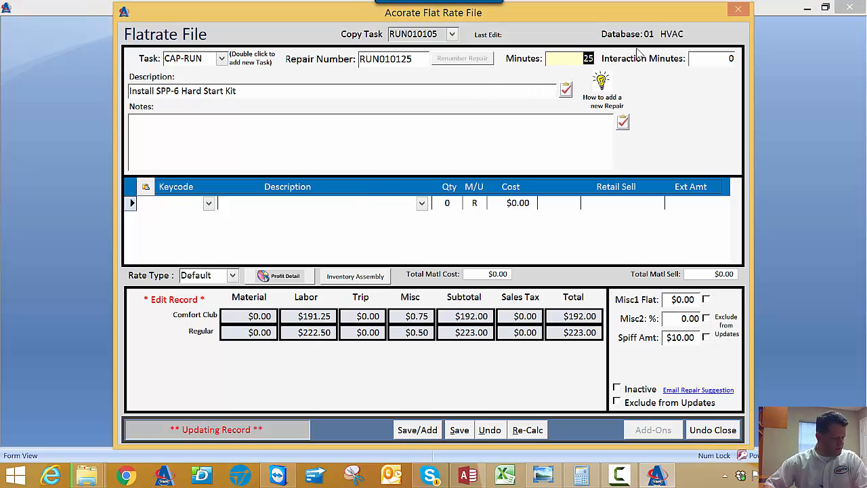
{"action": "type", "text": "20"}
{"action": "key", "text": "Tab"}
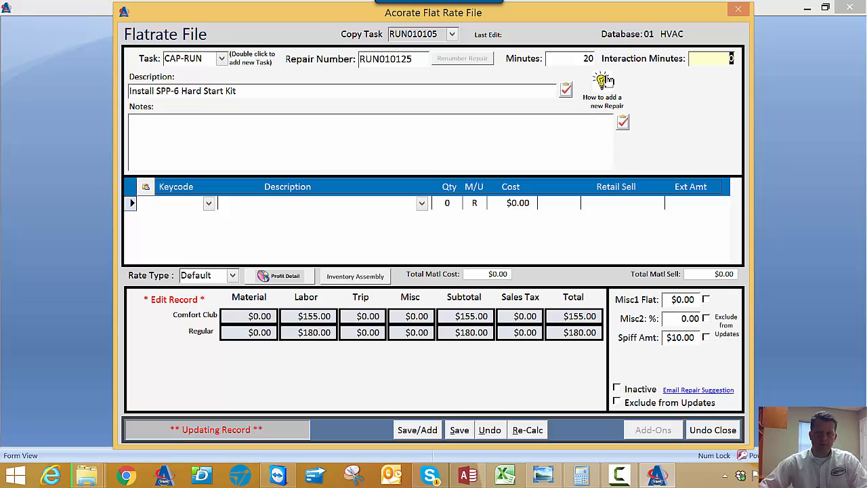
{"action": "left_click", "coordinate": [287, 91]}
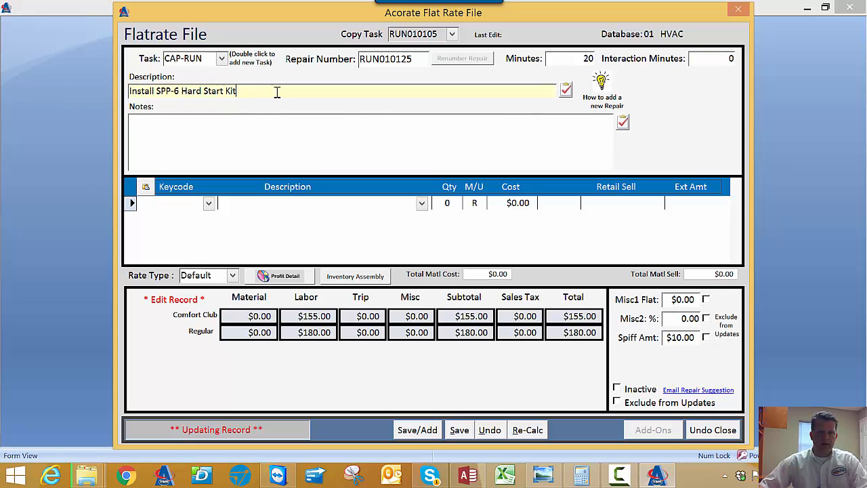
{"action": "left_click_drag", "start_coordinate": [277, 92], "coordinate": [110, 87]}
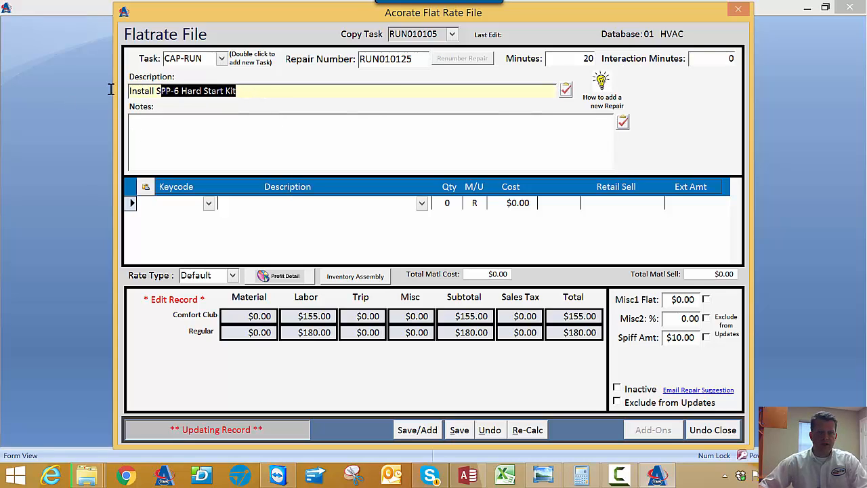
{"action": "left_click", "coordinate": [623, 479]}
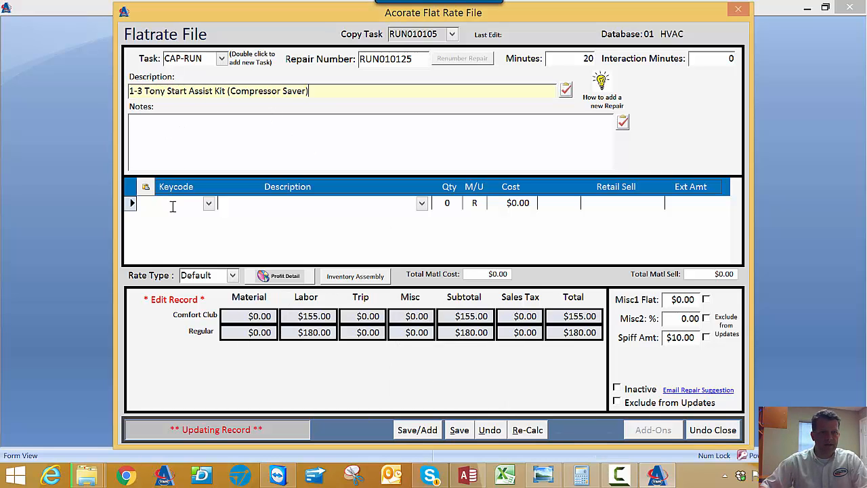
Add inventory item CAP108, TO-5 Kickstart, to the repair's materials and recalculate the prices.
{"action": "left_click", "coordinate": [209, 203]}
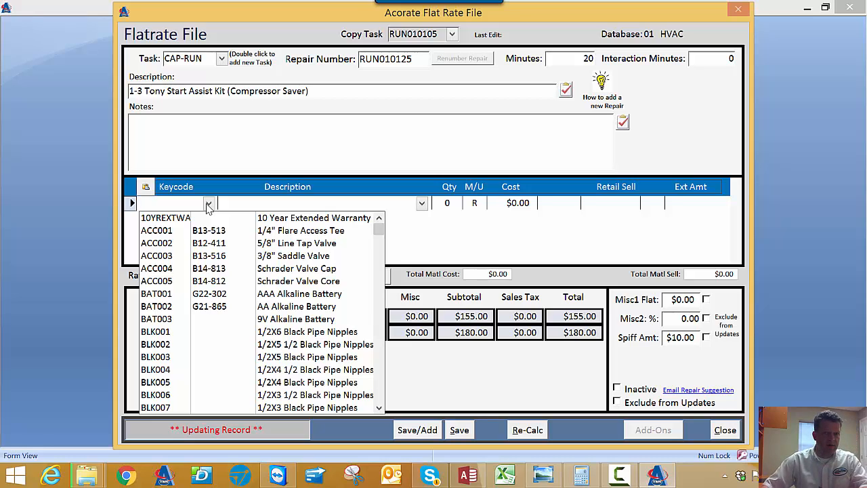
{"action": "type", "text": "ca"}
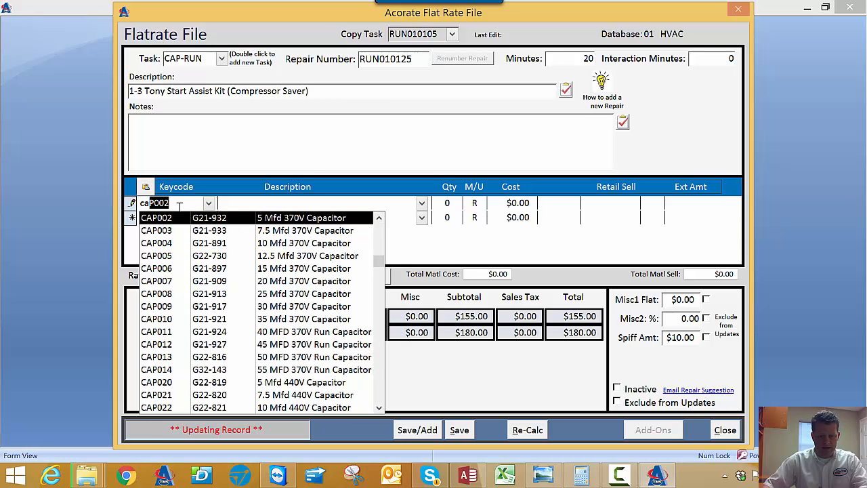
{"action": "type", "text": "p"}
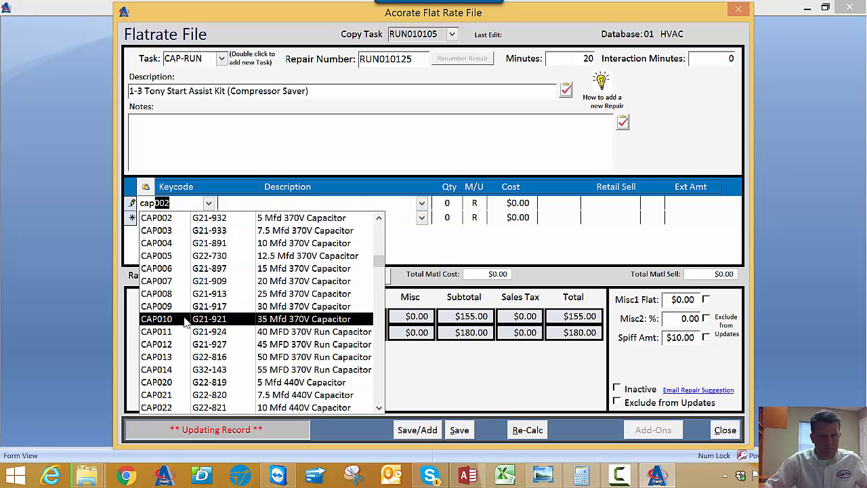
{"action": "scroll", "coordinate": [183, 339], "scroll_direction": "down", "scroll_amount": 2}
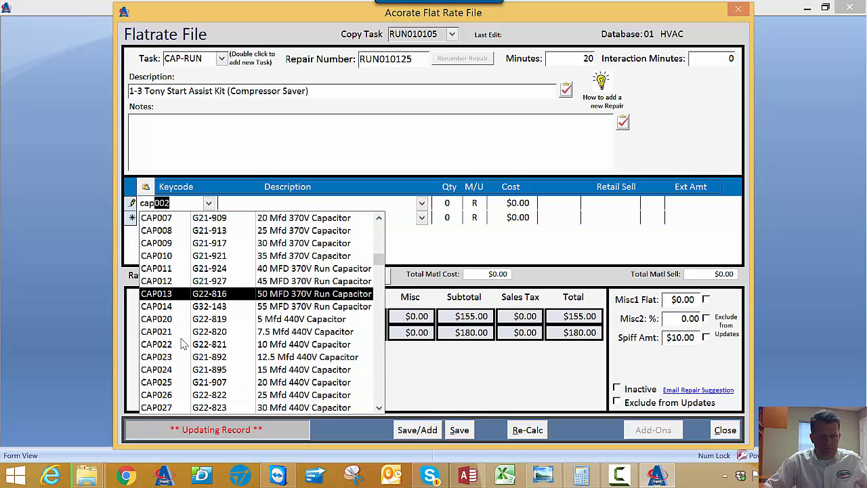
{"action": "scroll", "coordinate": [183, 344], "scroll_direction": "down", "scroll_amount": 10}
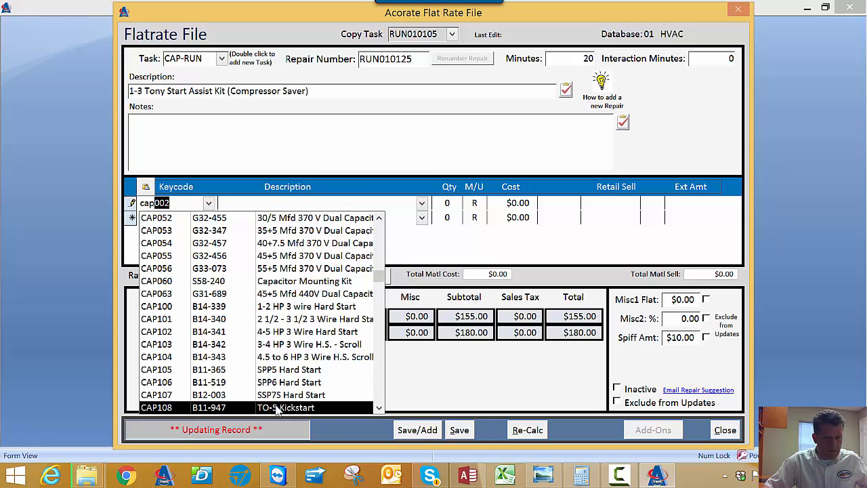
{"action": "scroll", "coordinate": [278, 409], "scroll_direction": "down", "scroll_amount": 1}
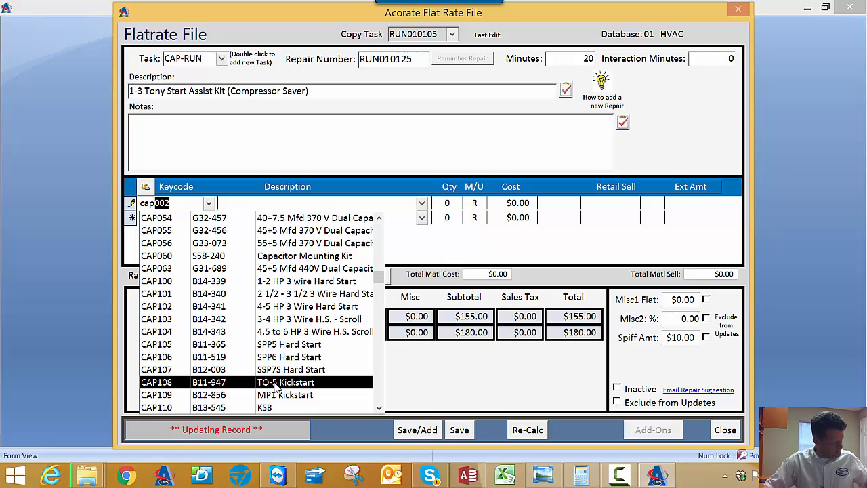
{"action": "left_click", "coordinate": [276, 384]}
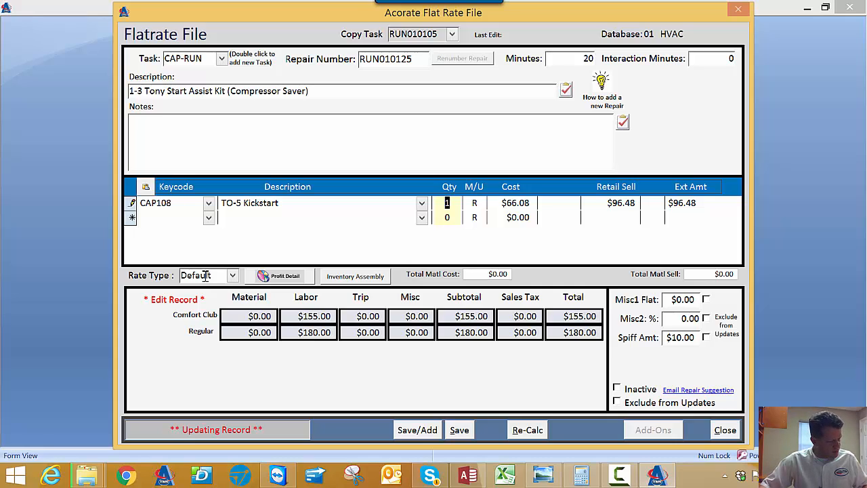
{"action": "left_click", "coordinate": [528, 431]}
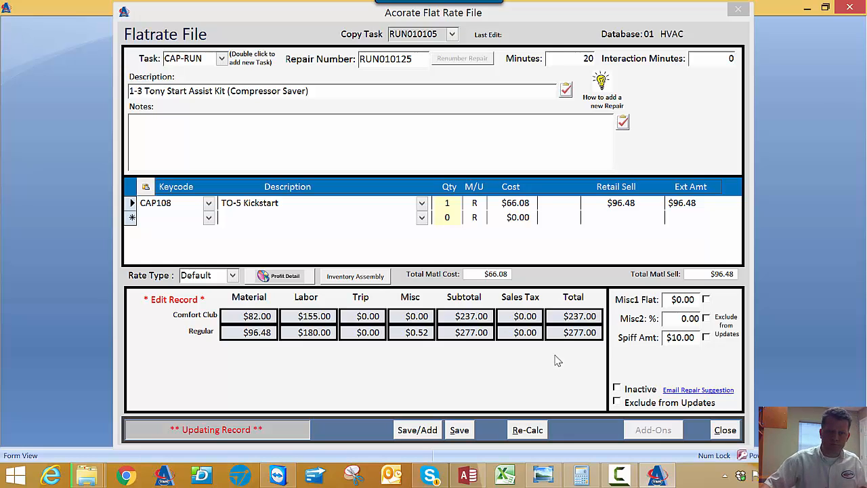
{"action": "left_click", "coordinate": [619, 476]}
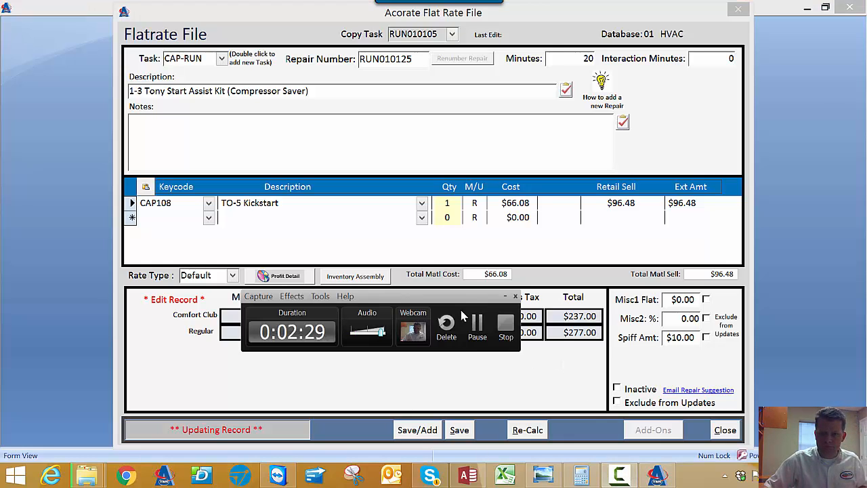
{"action": "left_click", "coordinate": [477, 326]}
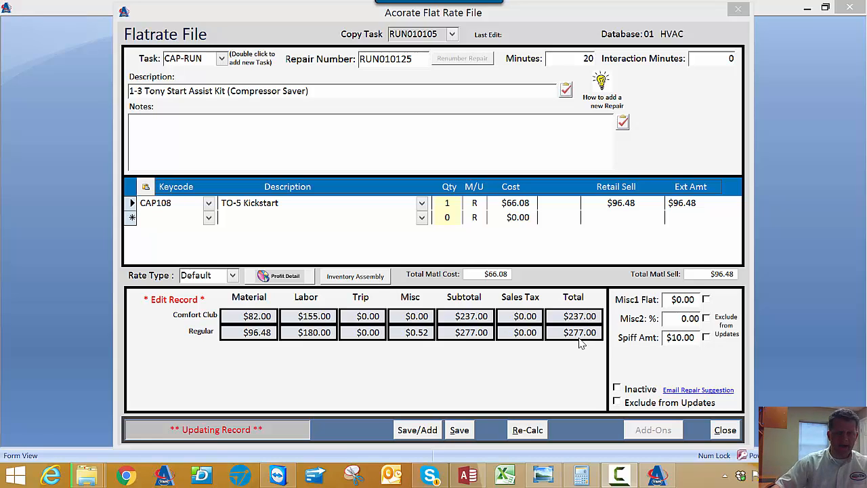
Use the Calculator to work out 237 - 205 for the Misc1 Flat adjustment, and return to that field.
{"action": "left_click", "coordinate": [671, 299]}
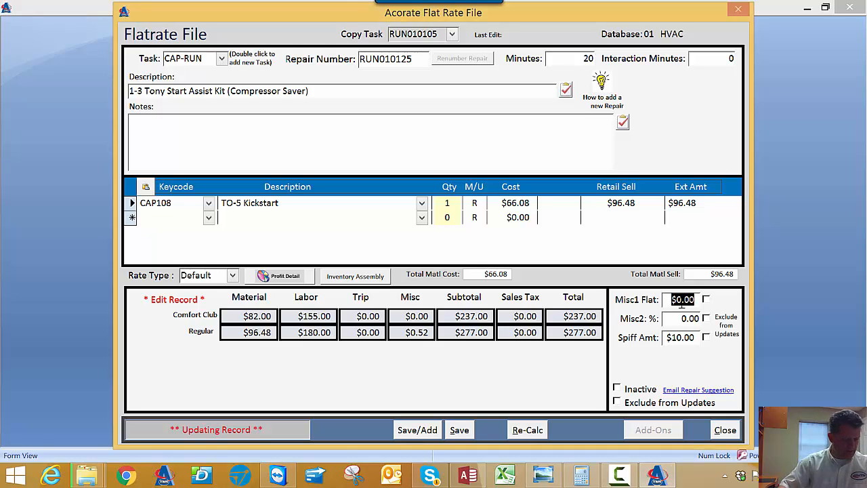
{"action": "key", "text": "XF86Calculator"}
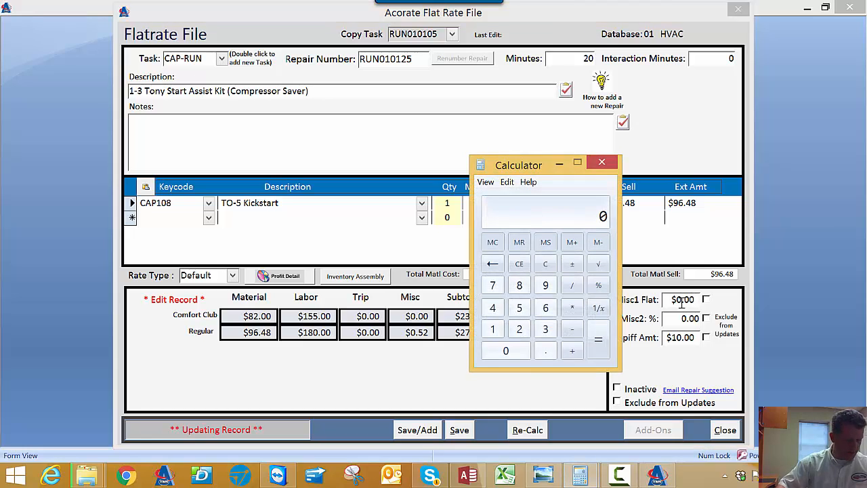
{"action": "type", "text": "2"}
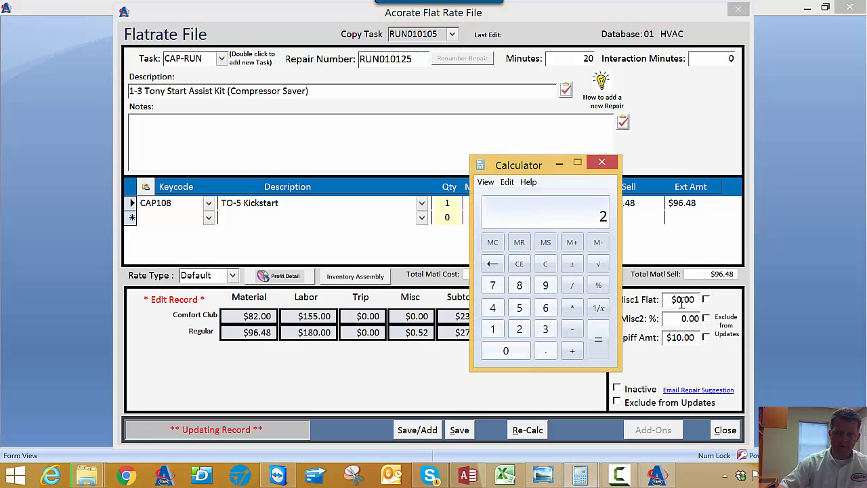
{"action": "type", "text": "37 - 205"}
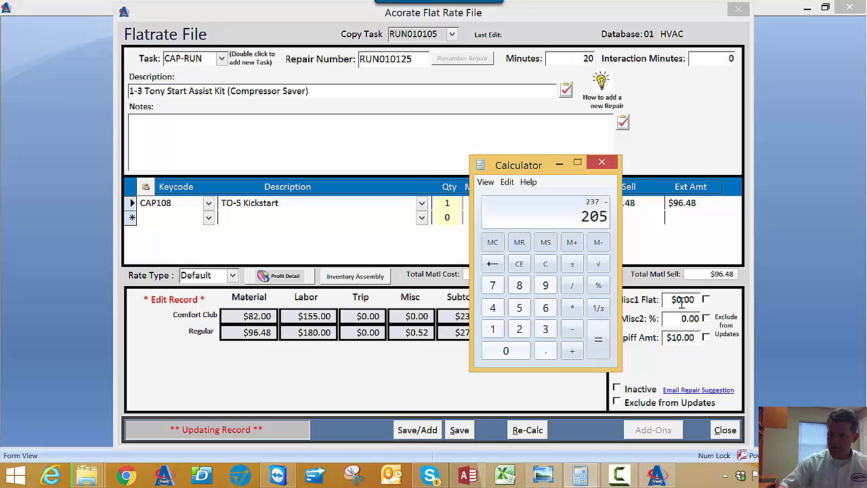
{"action": "key", "text": "Return"}
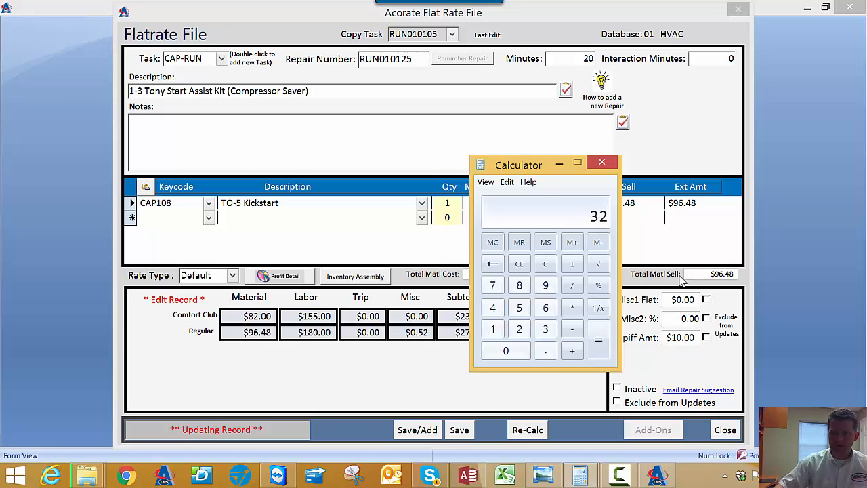
{"action": "left_click", "coordinate": [602, 163]}
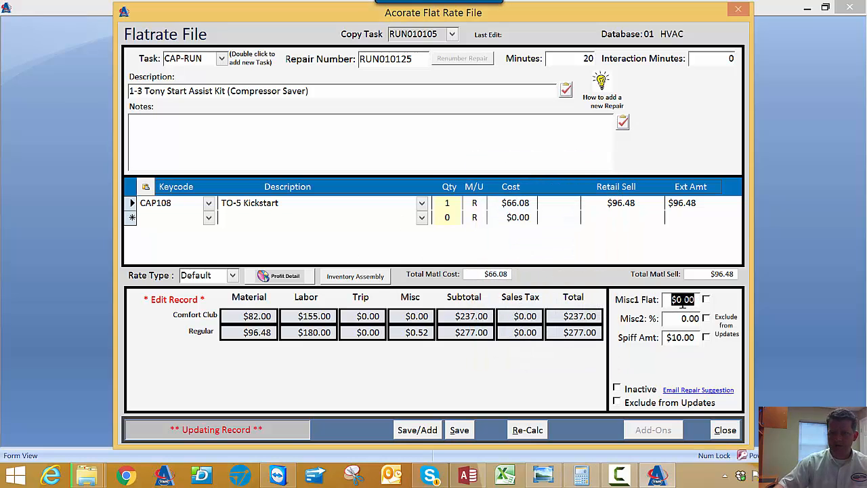
Set the Misc1 Flat adjustment to -32, mark it as excluded from updates, and recalculate the prices.
{"action": "key", "text": "BackSpace"}
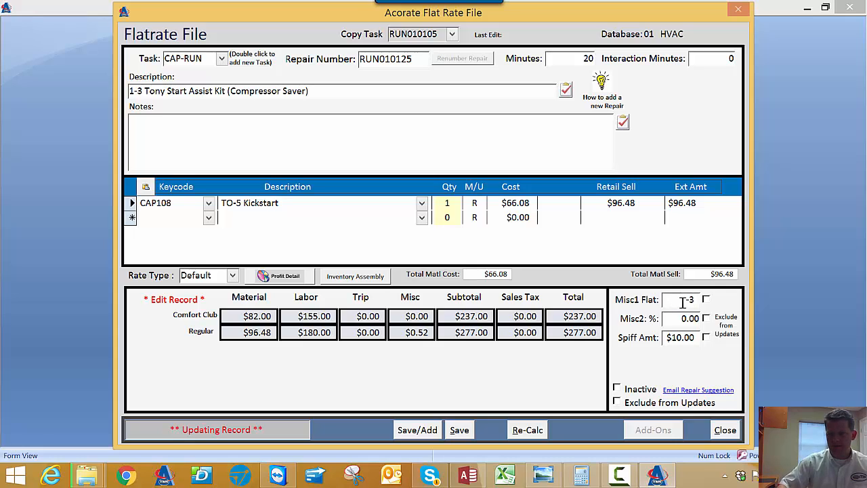
{"action": "type", "text": "-32"}
{"action": "key", "text": "Tab"}
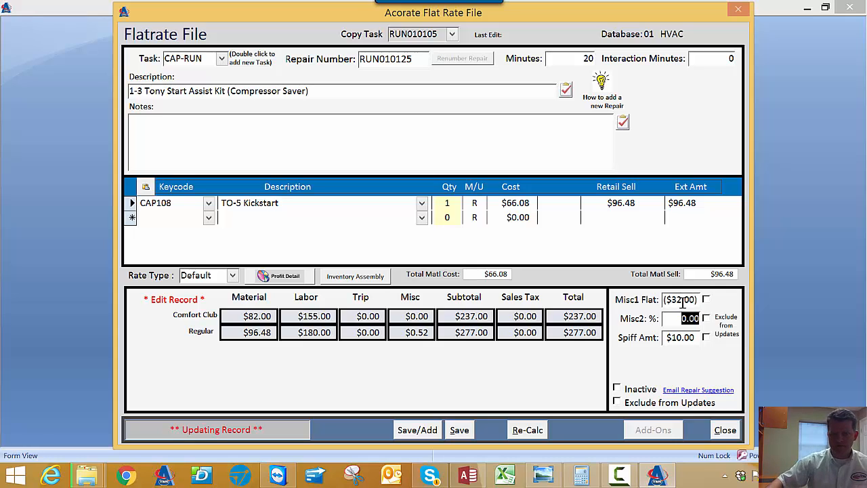
{"action": "left_click", "coordinate": [706, 300]}
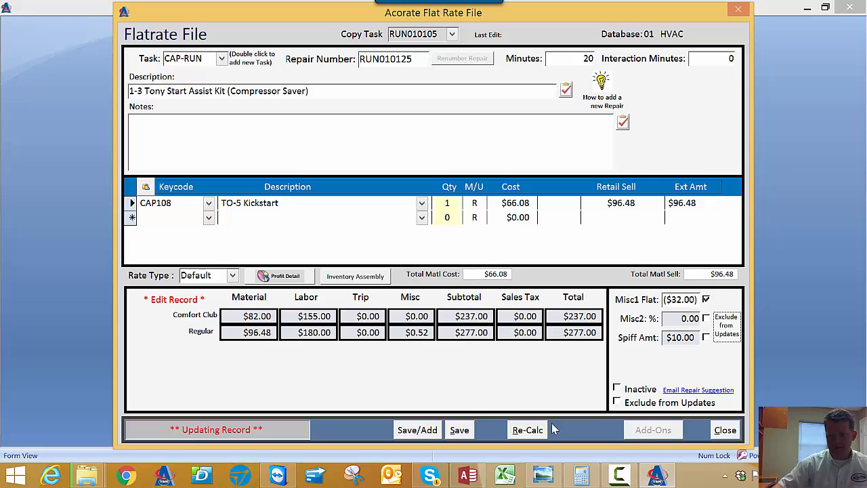
{"action": "left_click", "coordinate": [530, 433]}
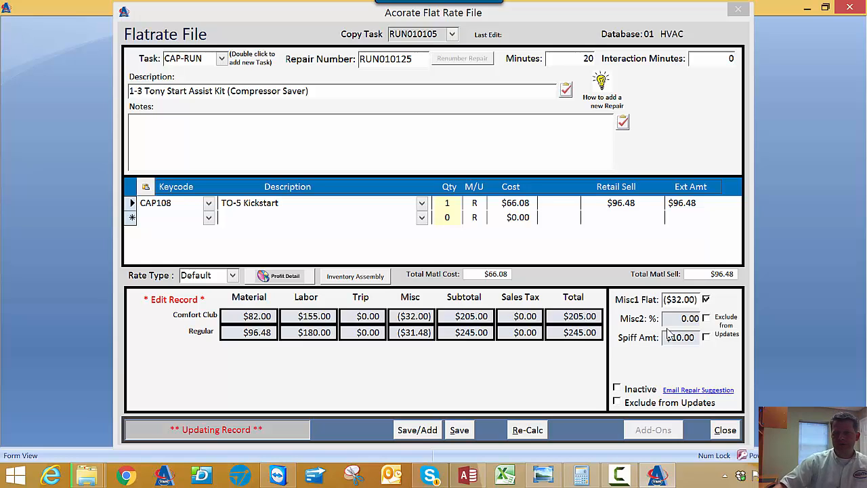
Clear the Misc1 Flat adjustment and its Exclude from Updates mark, and recalculate the prices.
{"action": "left_click", "coordinate": [706, 299]}
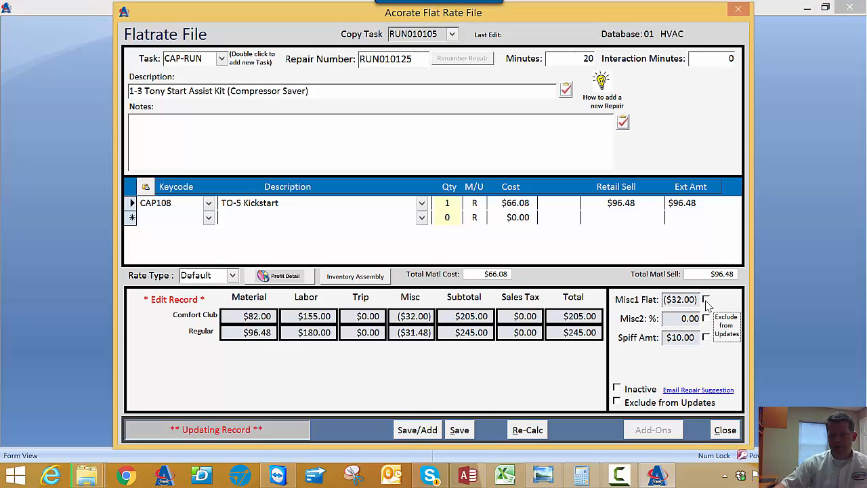
{"action": "left_click", "coordinate": [666, 300]}
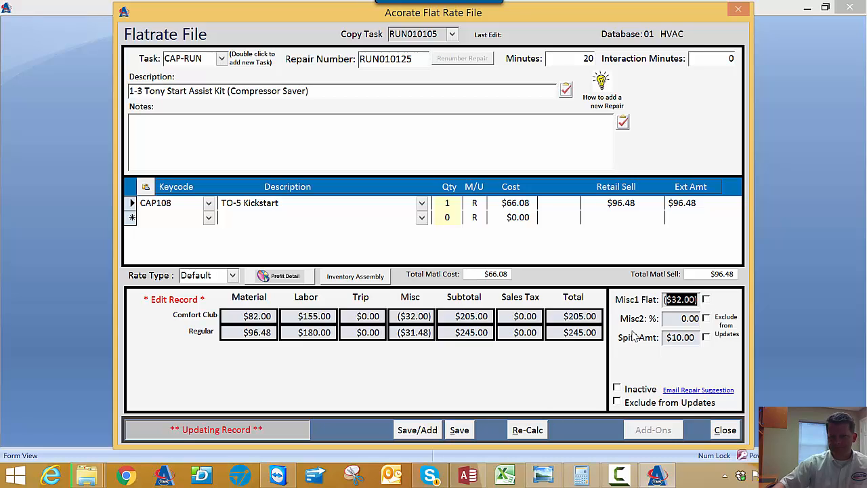
{"action": "left_click", "coordinate": [706, 300]}
{"action": "left_click_drag", "start_coordinate": [696, 300], "coordinate": [618, 310]}
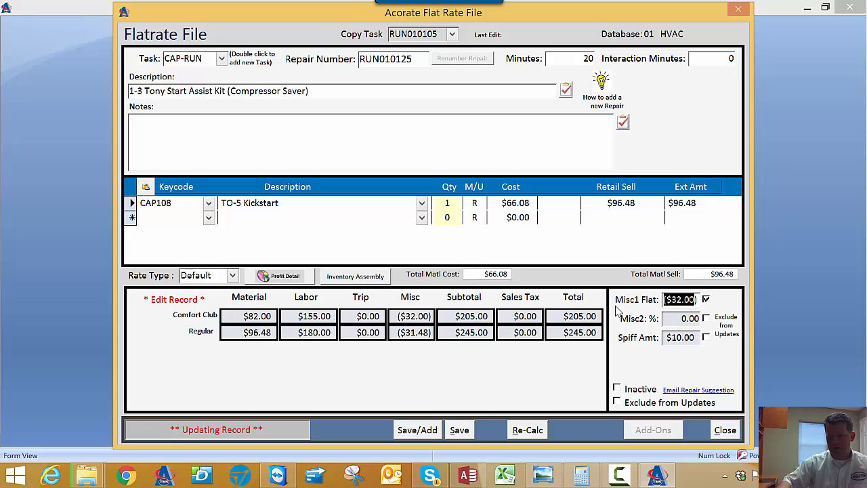
{"action": "key", "text": "Delete"}
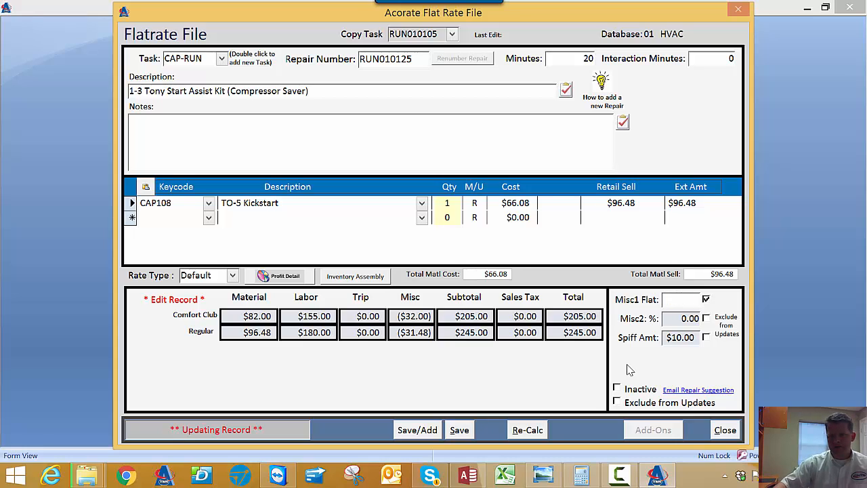
{"action": "left_click", "coordinate": [707, 300]}
{"action": "left_click", "coordinate": [513, 436]}
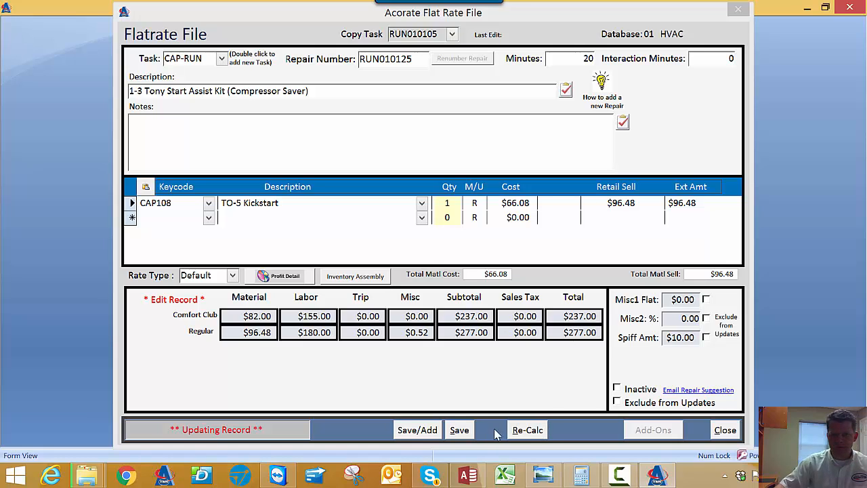
Save the new 1-3 ton start assist kit repair.
{"action": "left_click", "coordinate": [422, 59]}
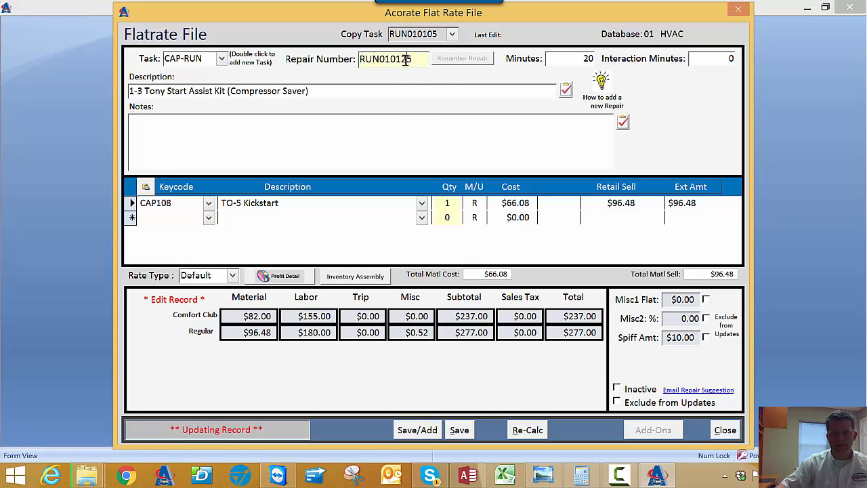
{"action": "left_click_drag", "start_coordinate": [407, 59], "coordinate": [444, 59]}
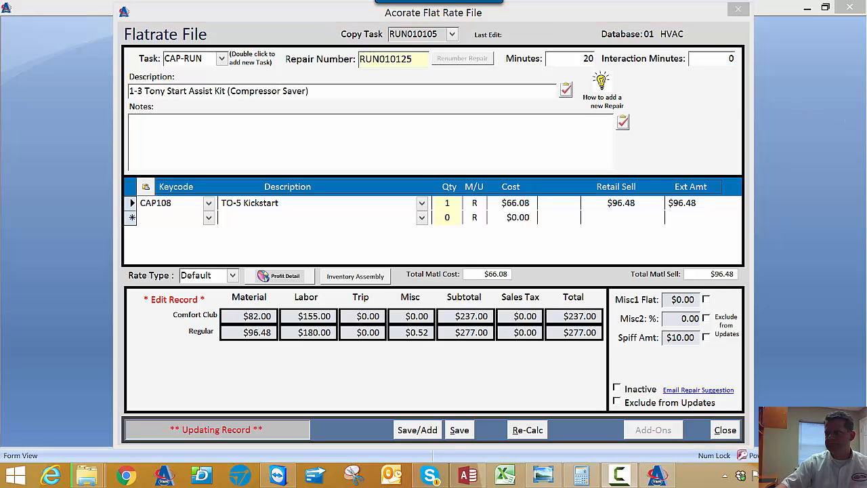
{"action": "left_click", "coordinate": [463, 433]}
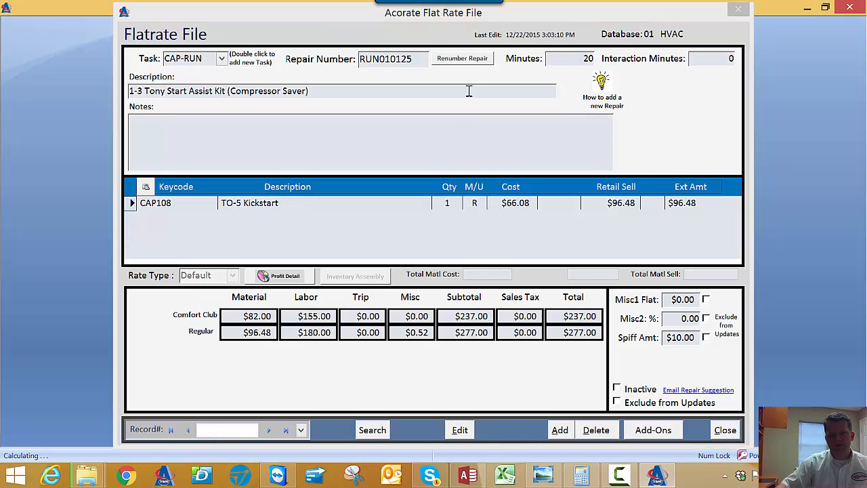
Renumber the saved repair to 0107 after checking whether that repair number already exists.
{"action": "left_click", "coordinate": [464, 58]}
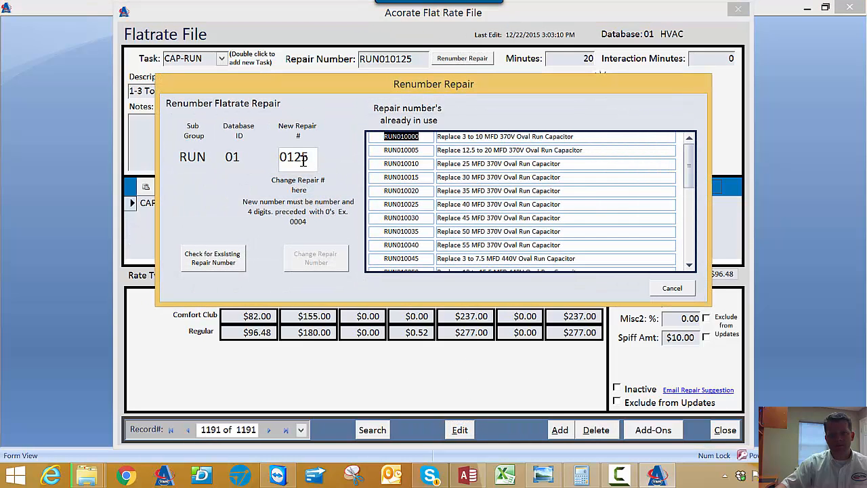
{"action": "left_click", "coordinate": [311, 156]}
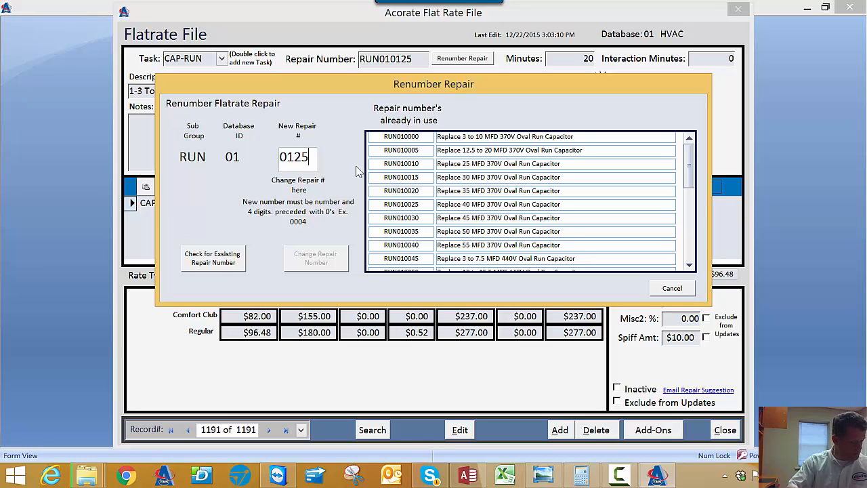
{"action": "key", "text": "BackSpace"}
{"action": "key", "text": "BackSpace"}
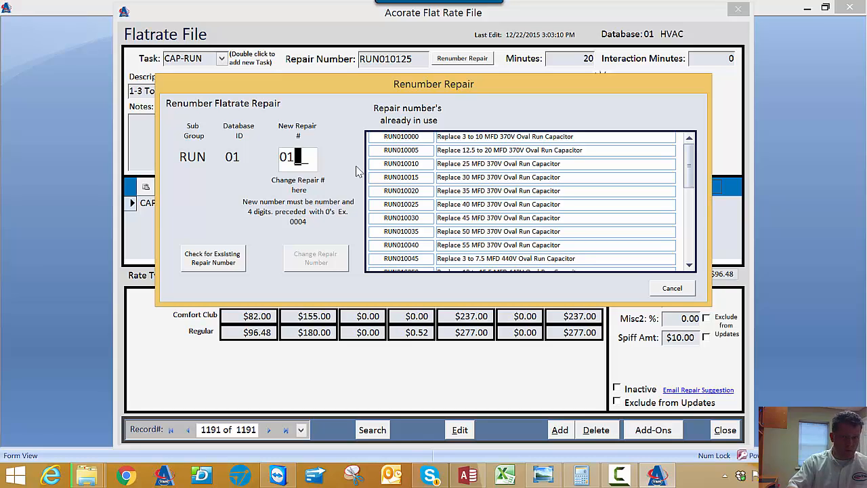
{"action": "type", "text": "07"}
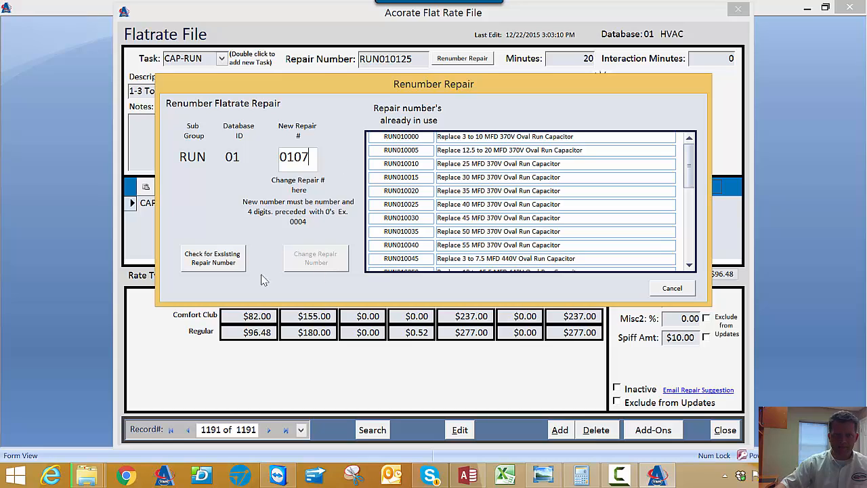
{"action": "left_click", "coordinate": [231, 267]}
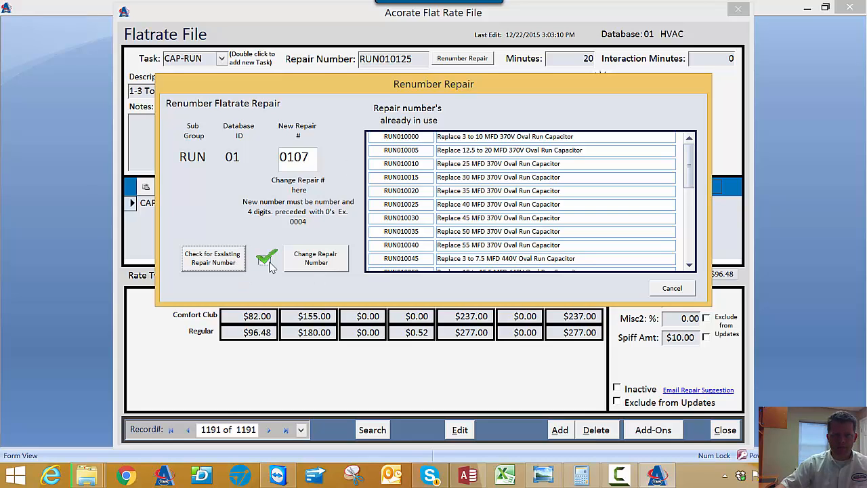
{"action": "left_click", "coordinate": [315, 265]}
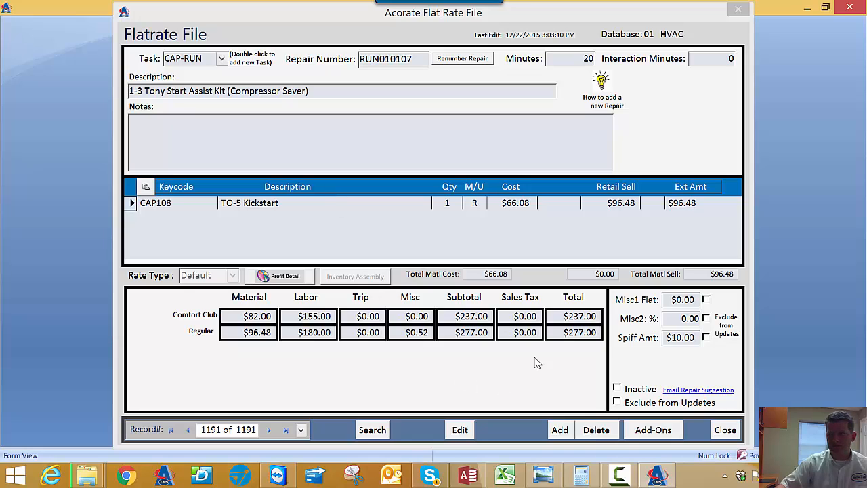
Start another new flat-rate repair under the CAP-RUN task.
{"action": "left_click", "coordinate": [560, 430]}
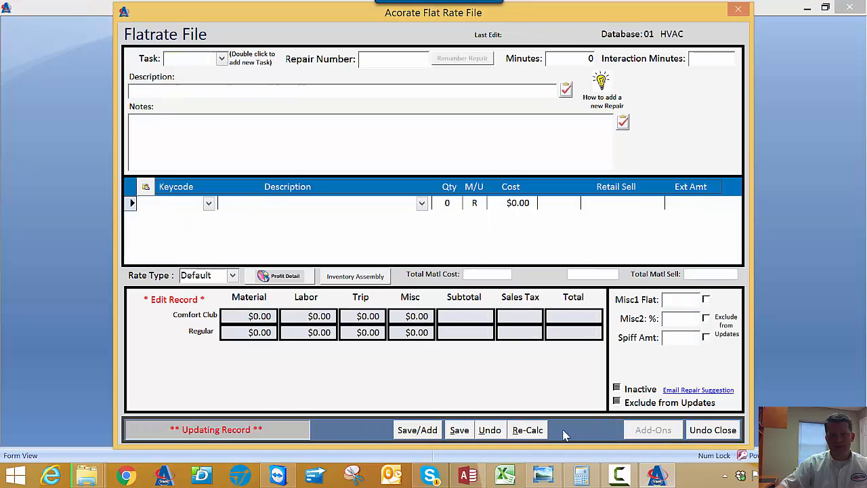
{"action": "left_click", "coordinate": [222, 59]}
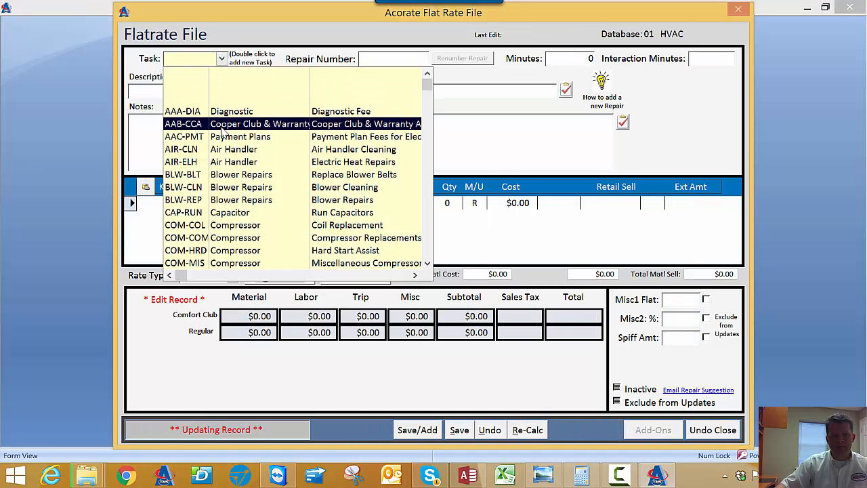
{"action": "left_click", "coordinate": [197, 58]}
{"action": "type", "text": "cAP-RUN"}
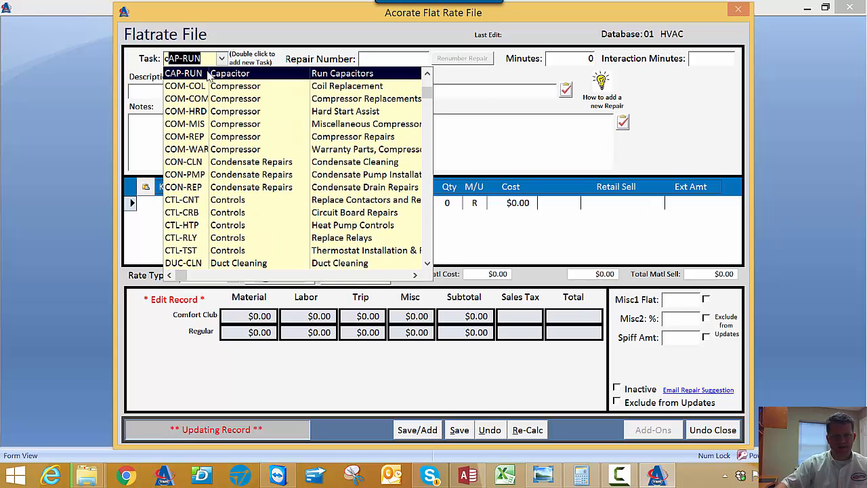
{"action": "left_click", "coordinate": [209, 74]}
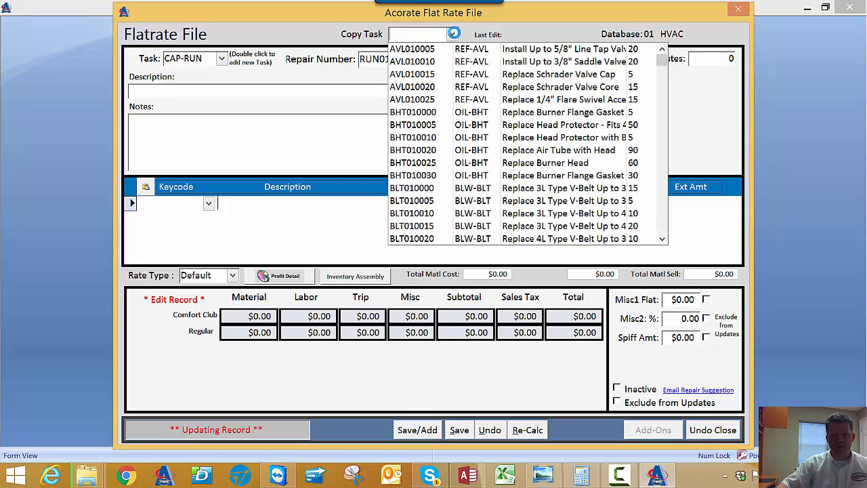
Copy only the task details, without material, from repair RUN010107 into the new record.
{"action": "left_click", "coordinate": [452, 34]}
{"action": "type", "text": "run010000"}
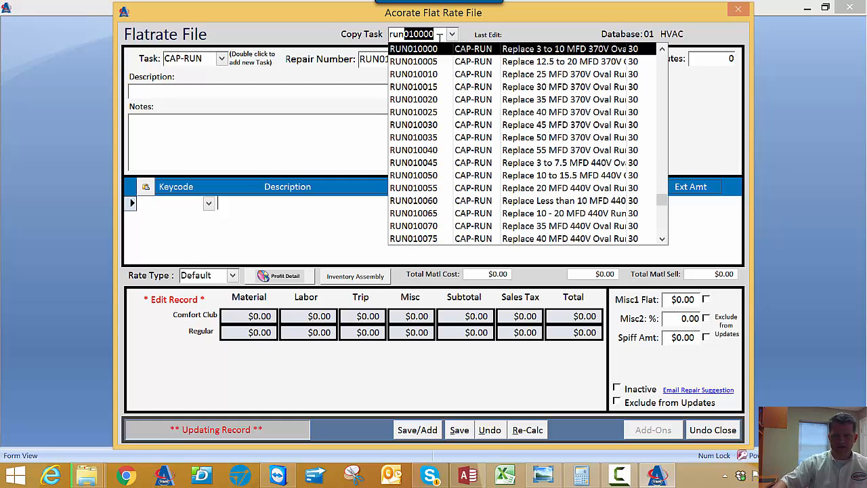
{"action": "scroll", "coordinate": [535, 175], "scroll_direction": "down", "scroll_amount": 3}
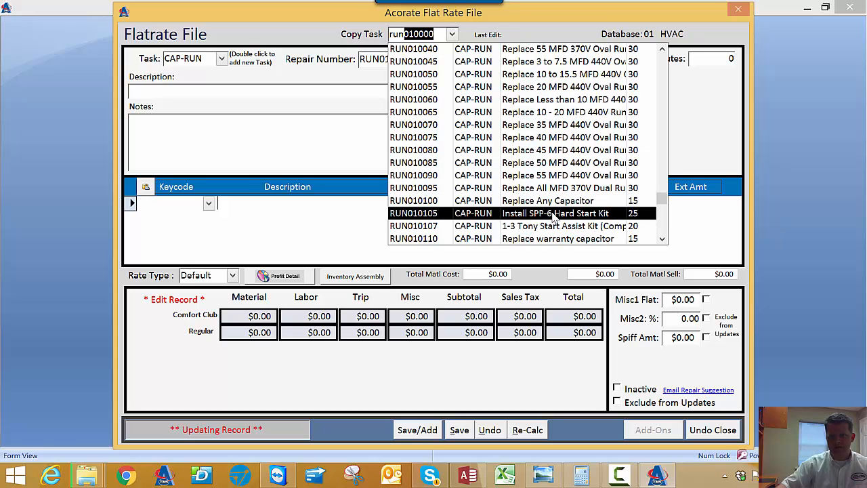
{"action": "left_click", "coordinate": [557, 228]}
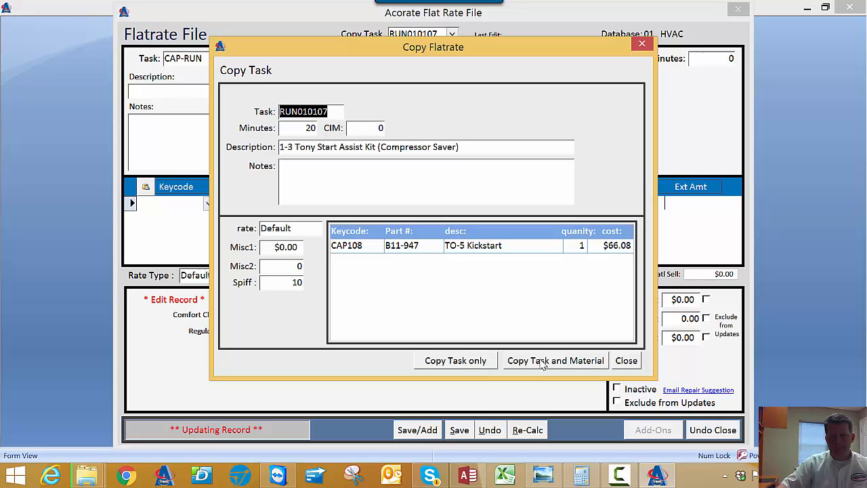
{"action": "left_click", "coordinate": [473, 364]}
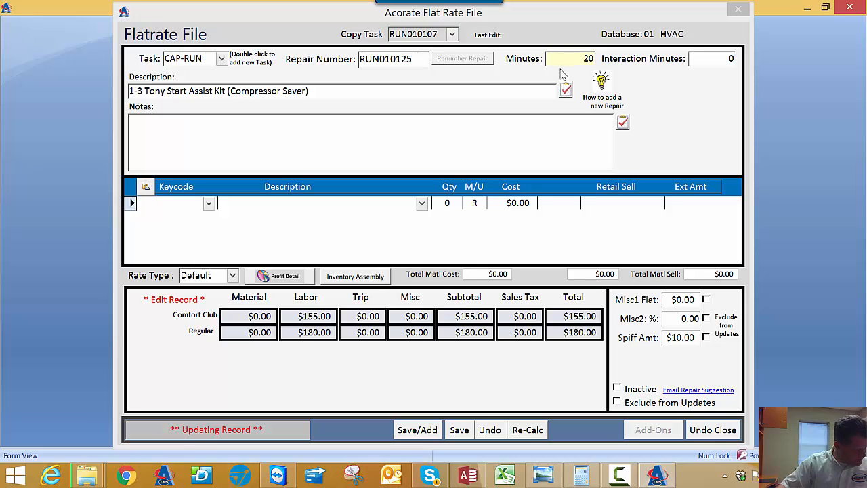
Add one CAP111 KS1 Kickstart to the repair's materials and set the description to "3.5 - 5 Start Assist Kit (Compressor Saver)".
{"action": "left_click", "coordinate": [208, 202]}
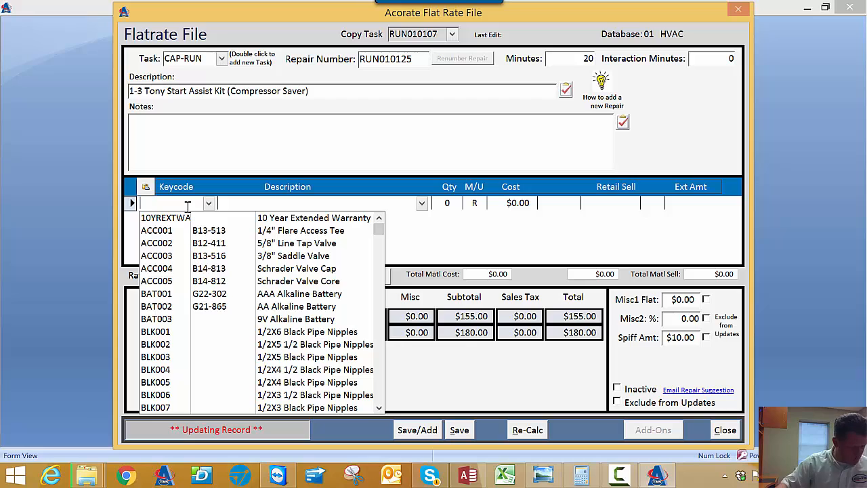
{"action": "type", "text": "ca"}
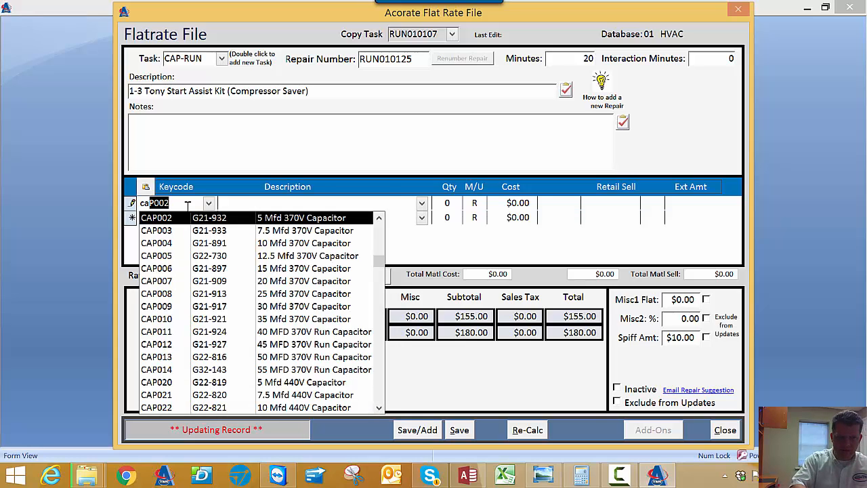
{"action": "type", "text": "p"}
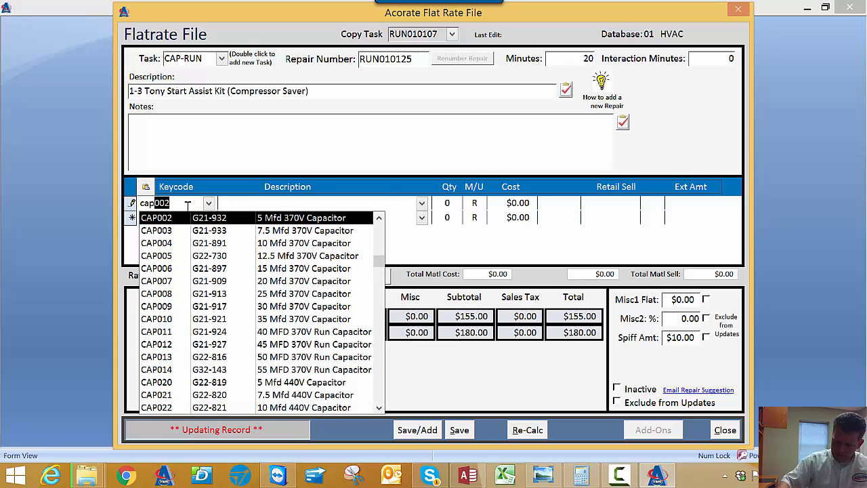
{"action": "type", "text": "111"}
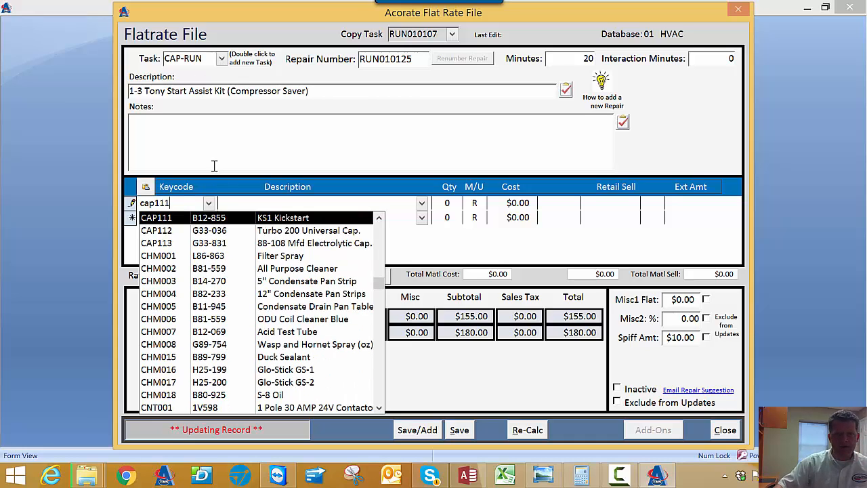
{"action": "left_click", "coordinate": [234, 218]}
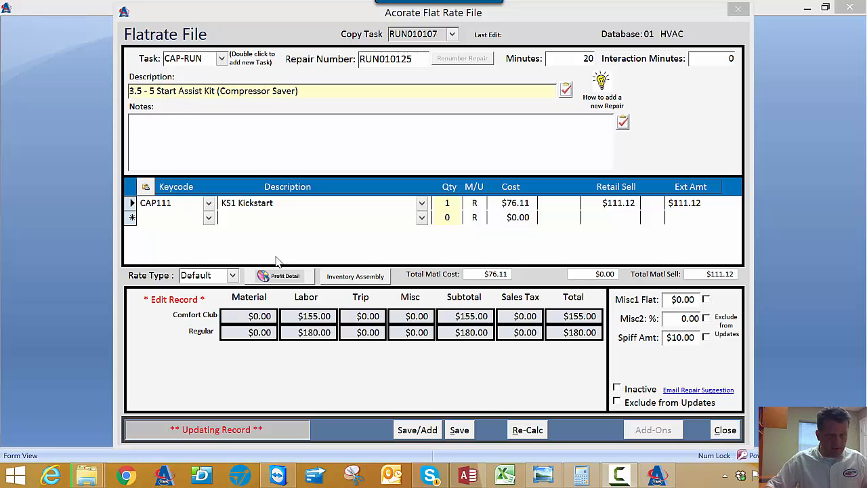
Recalculate the prices and set the Misc1 Flat adjustment to -15, marked as excluded from updates.
{"action": "left_click", "coordinate": [526, 430]}
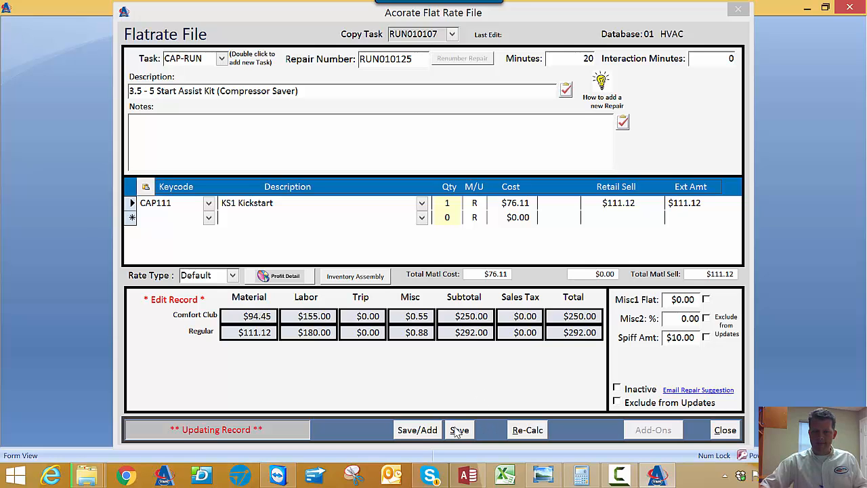
{"action": "left_click", "coordinate": [707, 300]}
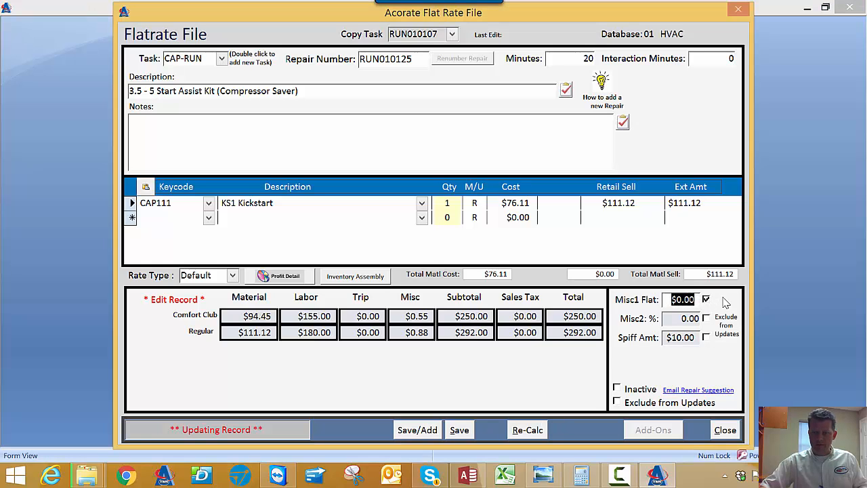
{"action": "key", "text": "BackSpace"}
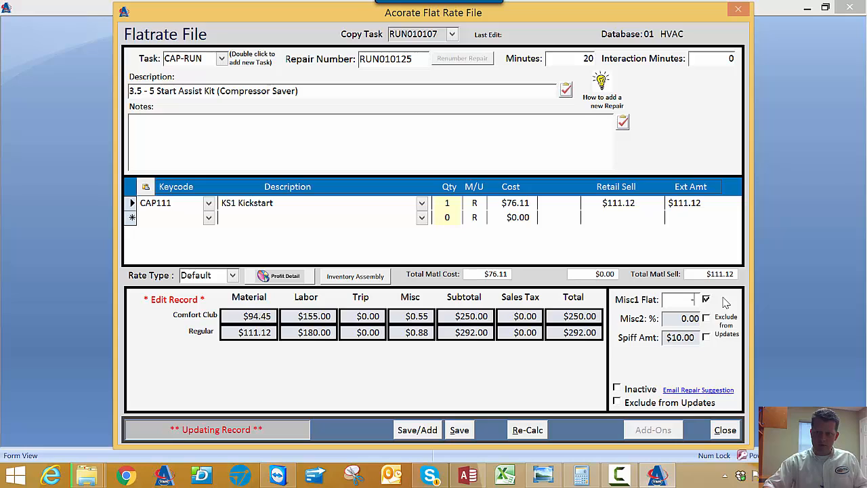
{"action": "key", "text": "Tab"}
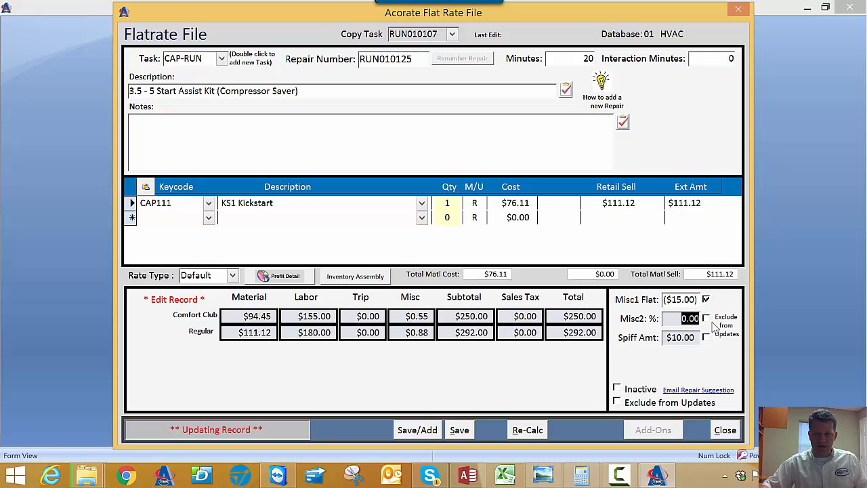
Recalculate the 3.5 - 5 start assist kit repair with its flat adjustment and save the record.
{"action": "left_click", "coordinate": [531, 430]}
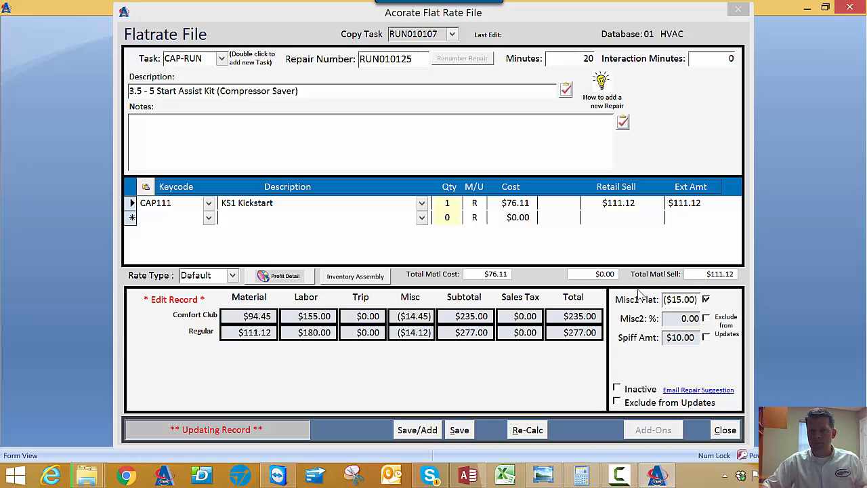
{"action": "left_click", "coordinate": [460, 429]}
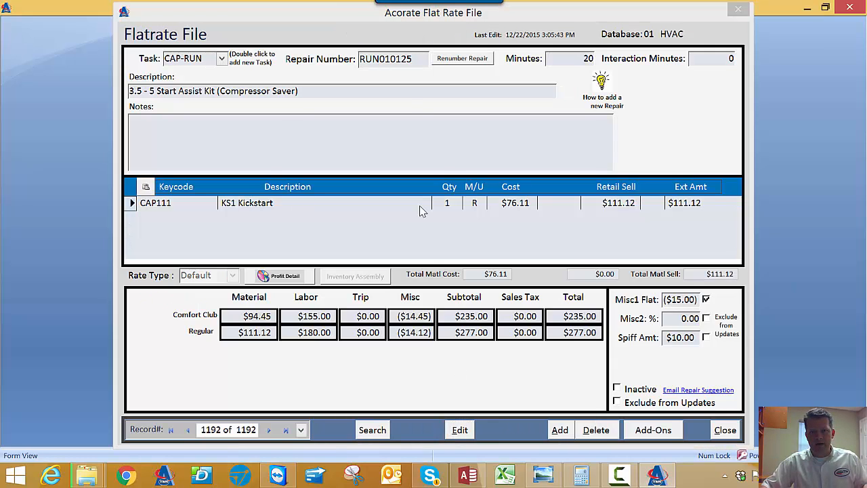
Renumber the saved 3.5 - 5 start assist kit repair to 0109, checking the number against existing repairs.
{"action": "left_click", "coordinate": [464, 60]}
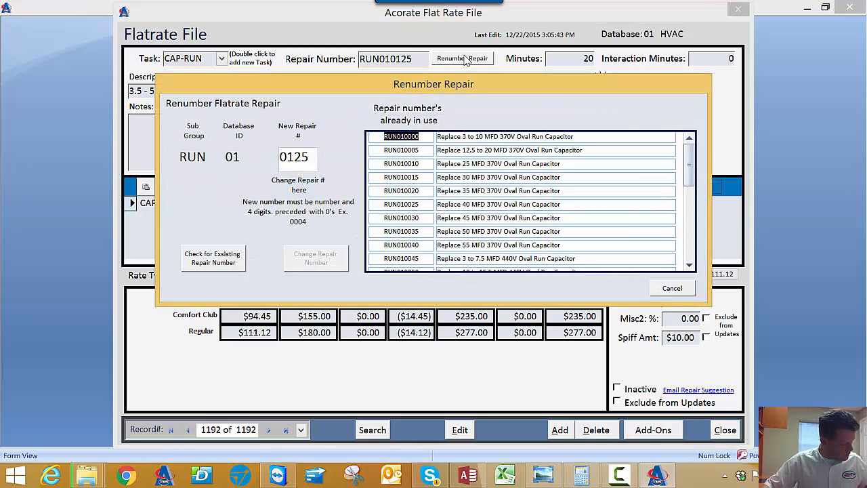
{"action": "left_click", "coordinate": [311, 157]}
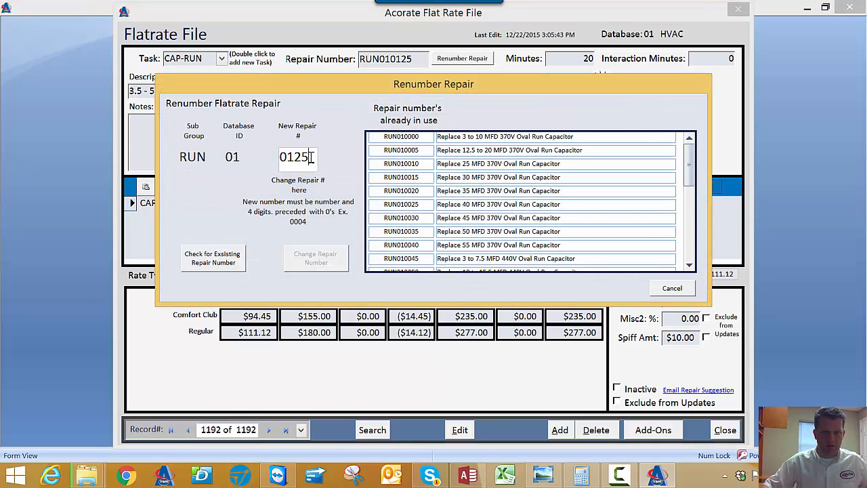
{"action": "key", "text": "shift+Left"}
{"action": "key", "text": "BackSpace"}
{"action": "key", "text": "BackSpace"}
{"action": "key", "text": "BackSpace"}
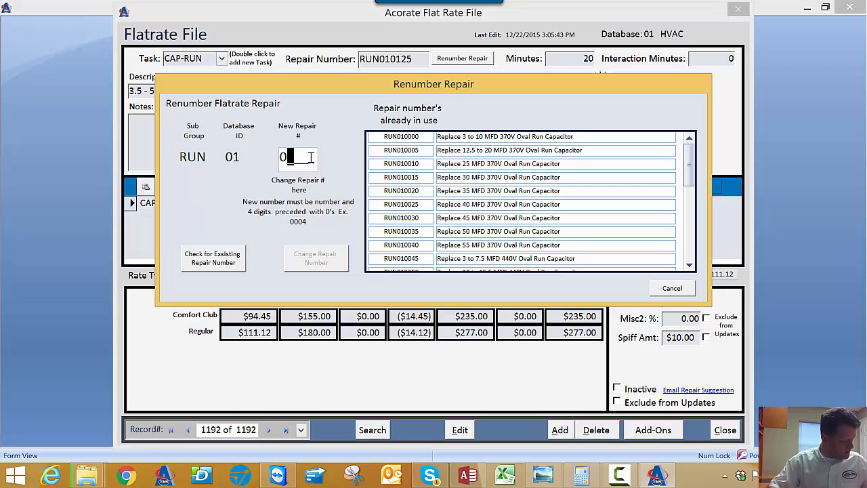
{"action": "type", "text": "109"}
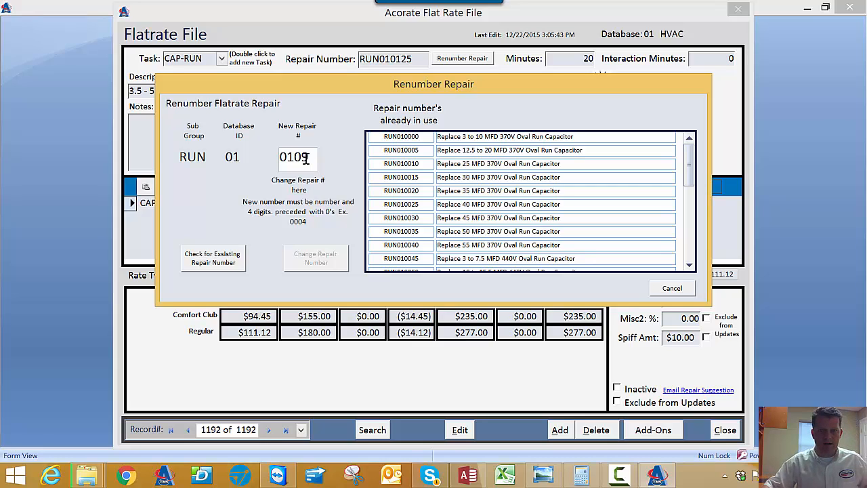
{"action": "left_click", "coordinate": [228, 271]}
{"action": "left_click", "coordinate": [323, 265]}
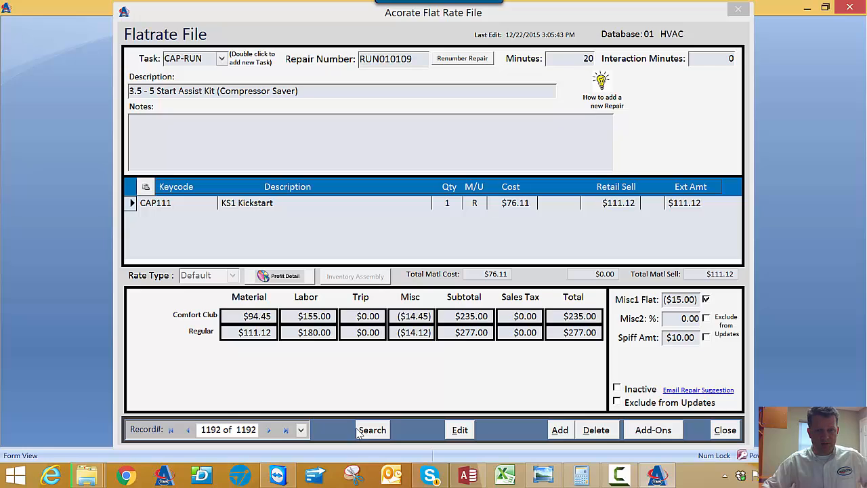
Correct "Tony" to "Ton" in the description of the preceding repair, RUN010107, and save it.
{"action": "left_click", "coordinate": [187, 429]}
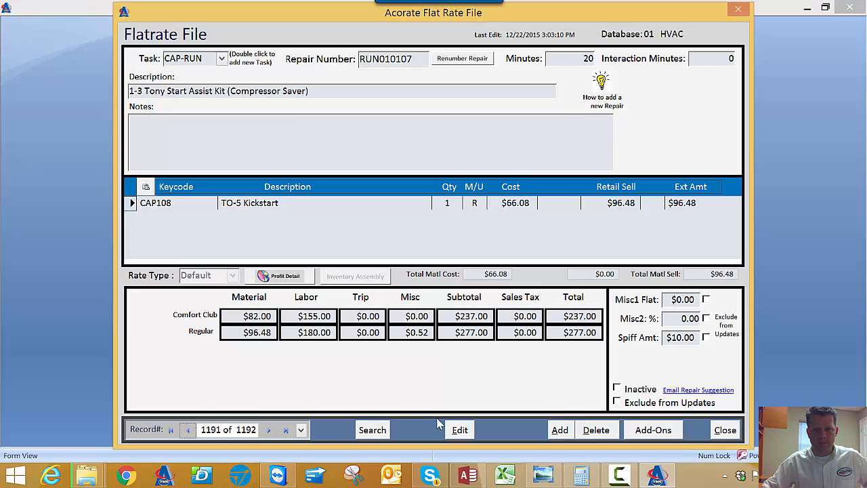
{"action": "left_click", "coordinate": [459, 429]}
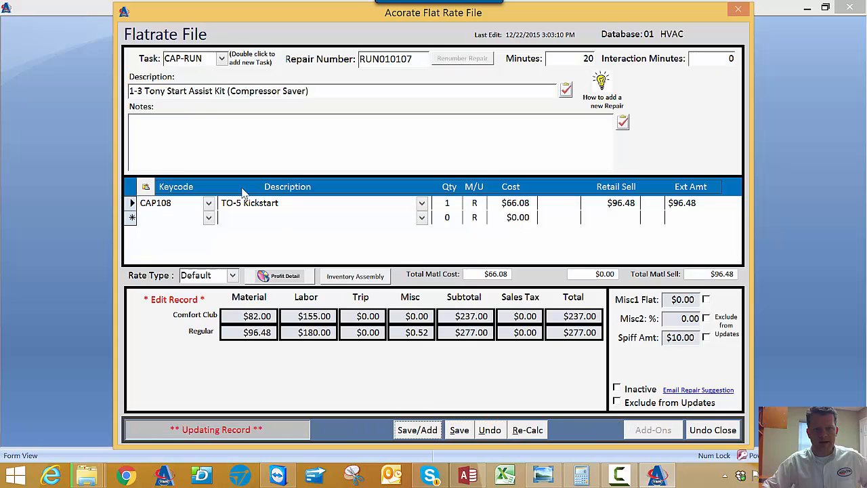
{"action": "left_click", "coordinate": [185, 91]}
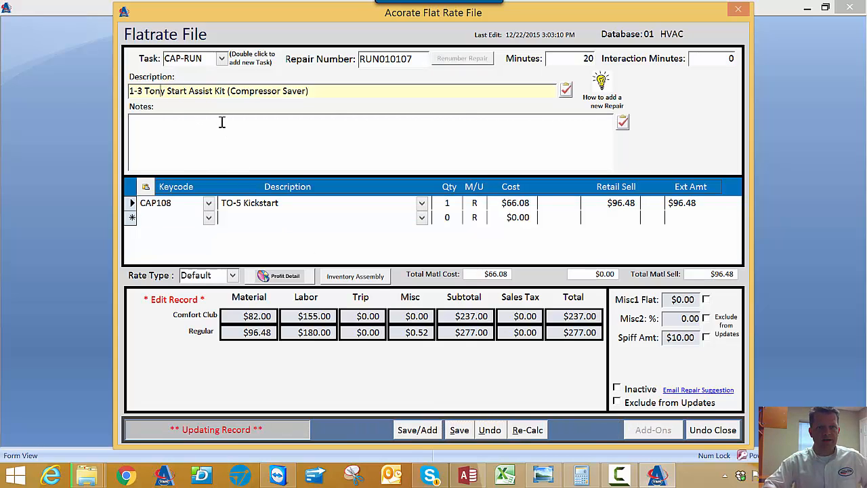
{"action": "key", "text": "BackSpace"}
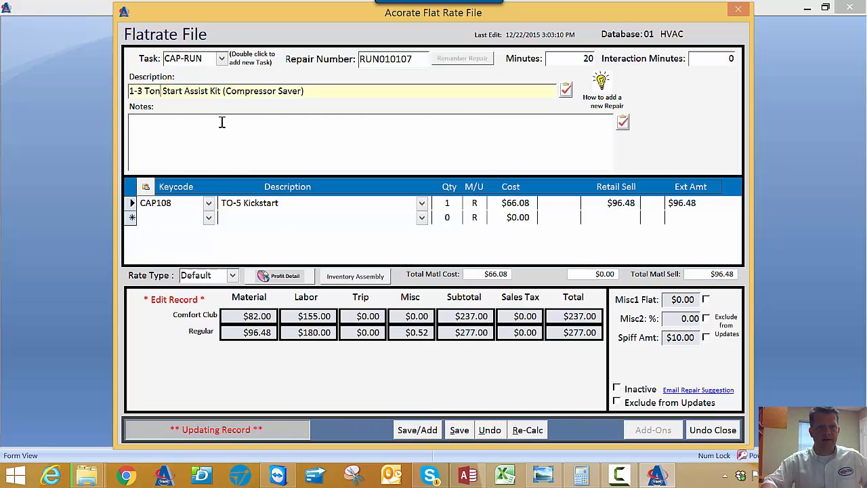
{"action": "left_click", "coordinate": [460, 431]}
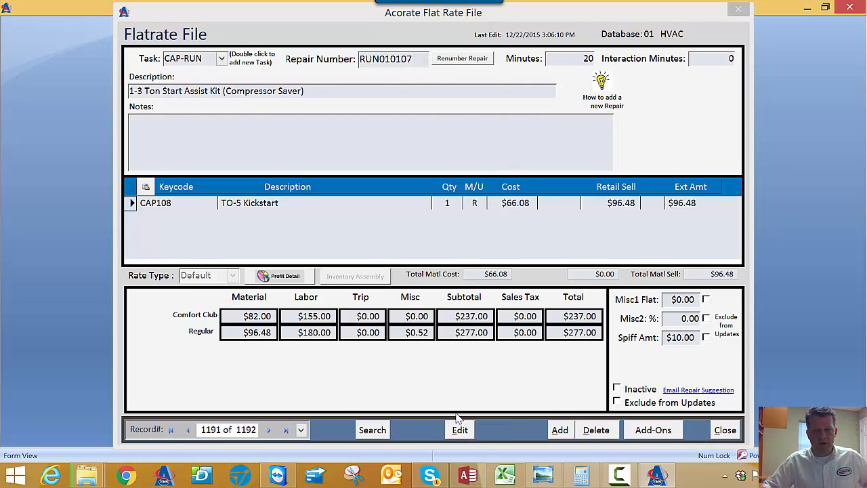
Search the flat-rate repairs for task number run010105 and open the matching repair.
{"action": "left_click", "coordinate": [381, 434]}
{"action": "left_click", "coordinate": [373, 431]}
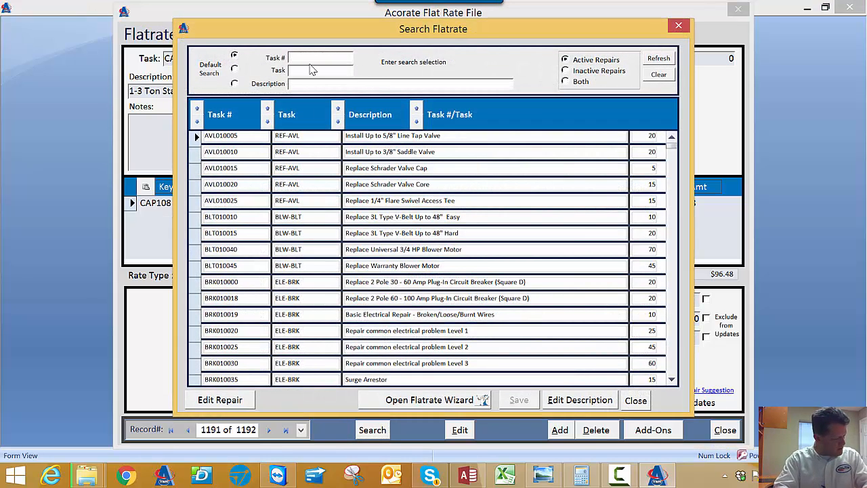
{"action": "type", "text": "run0"}
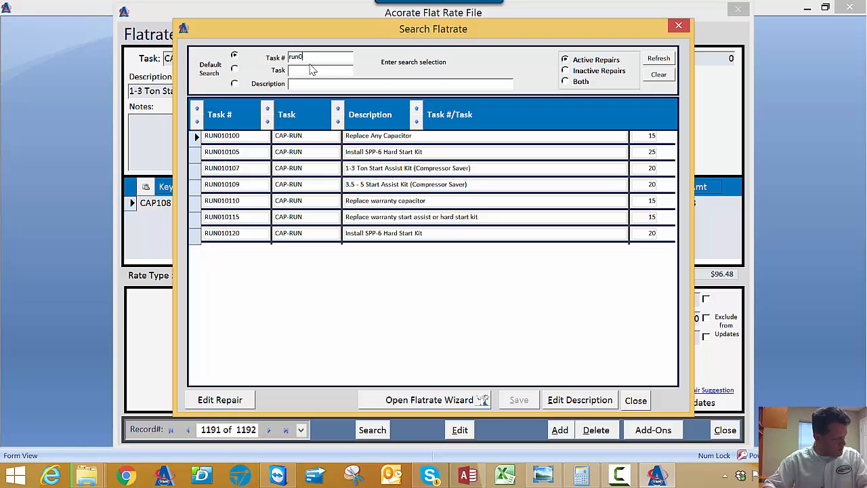
{"action": "type", "text": "10105"}
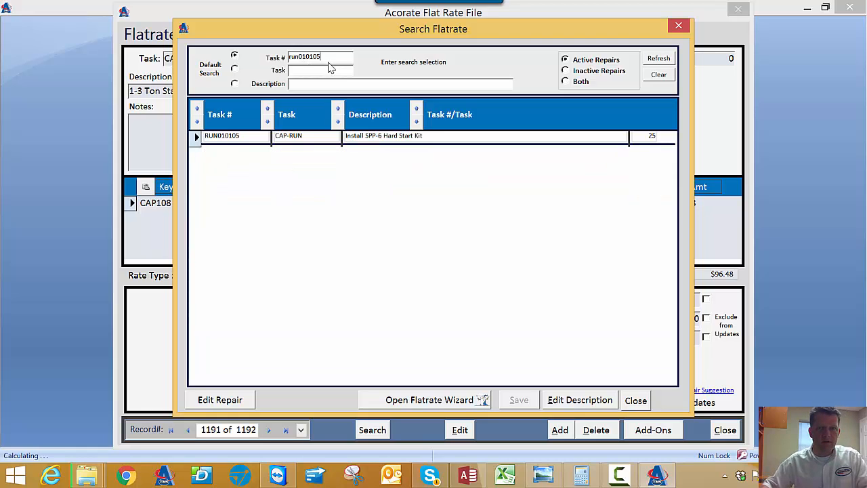
{"action": "double_click", "coordinate": [353, 137]}
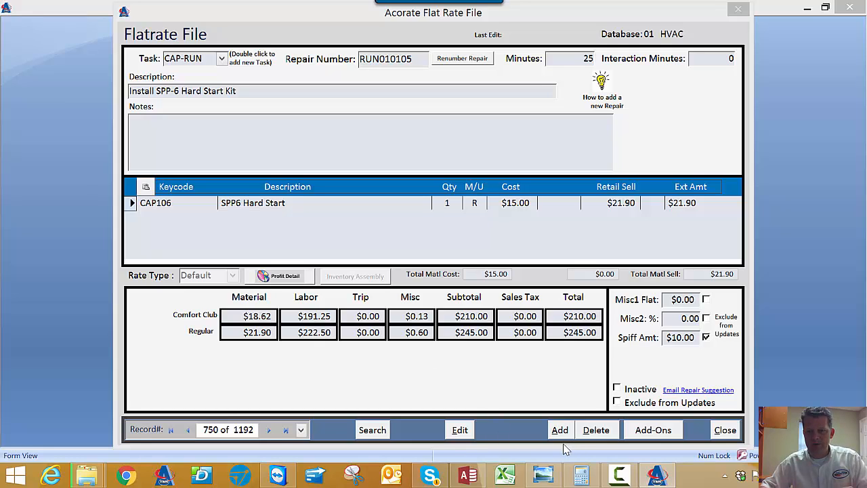
Mark the Install SPP-6 Hard Start Kit repair as inactive and save the record.
{"action": "left_click", "coordinate": [460, 430]}
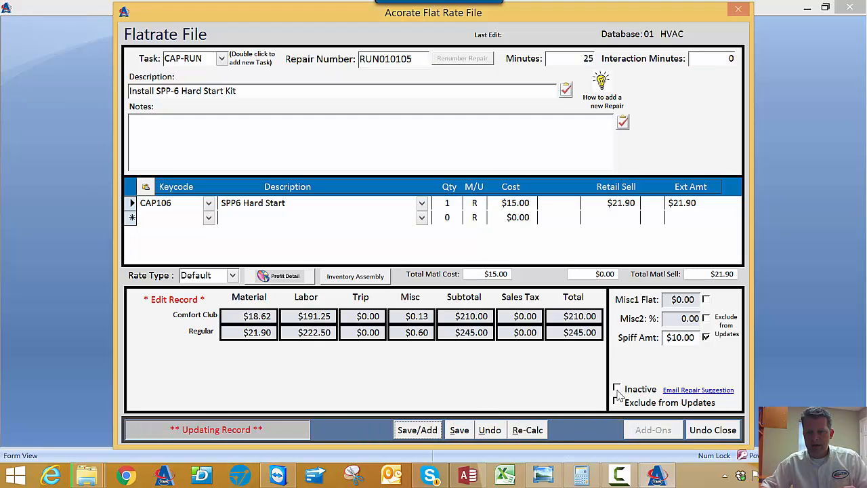
{"action": "left_click", "coordinate": [617, 389]}
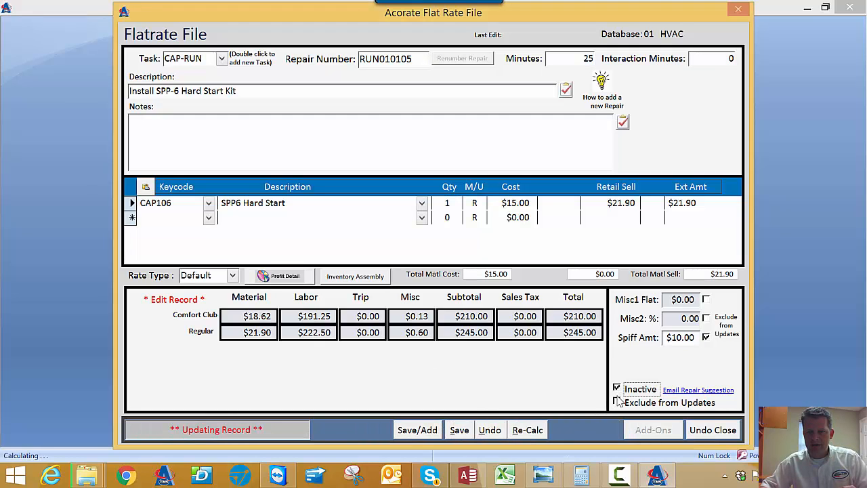
{"action": "left_click", "coordinate": [464, 433]}
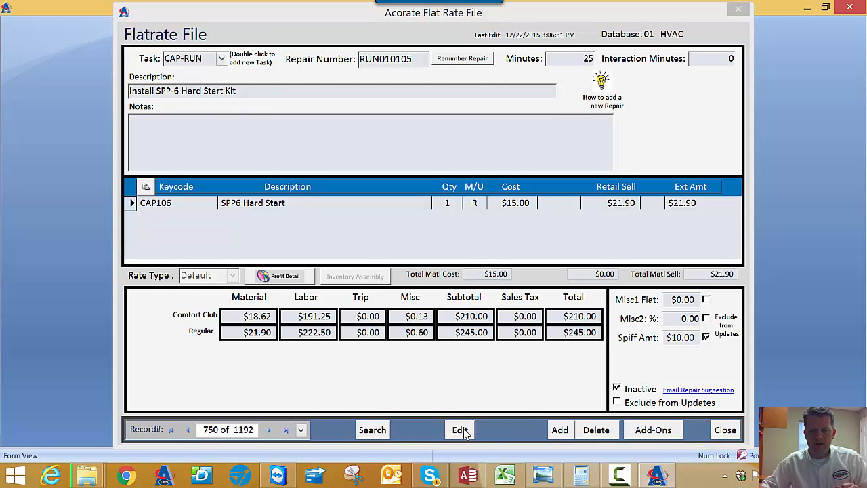